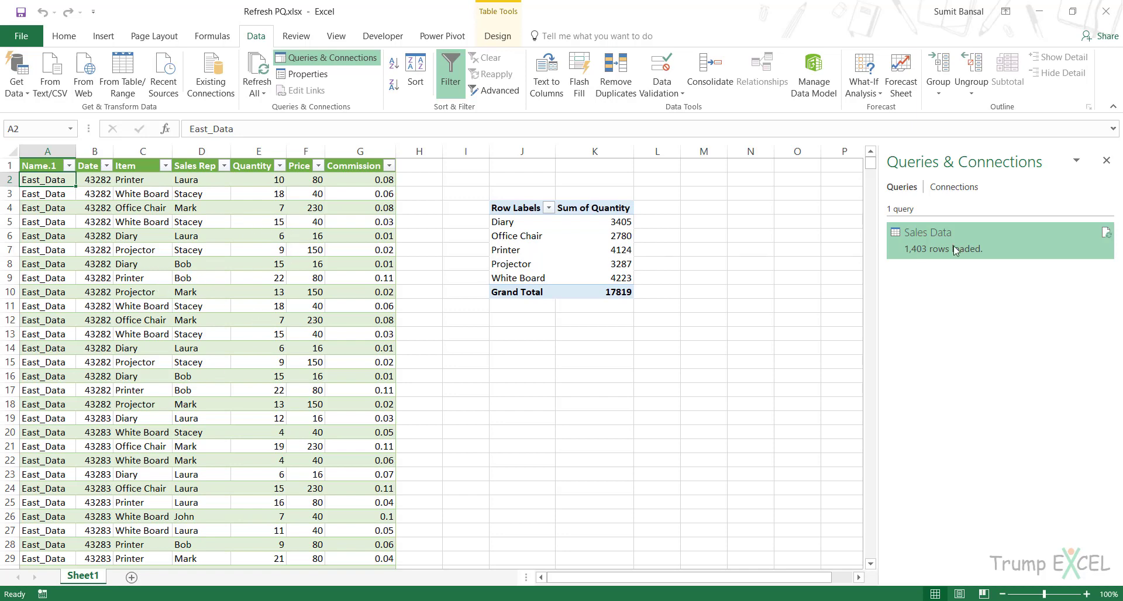
# - Examine the refresh options available for the query output table, the Sales Data query and the pivot table
pyautogui.moveTo(924, 245)
pyautogui.moveTo(968, 249)
pyautogui.rightClick(203, 207)
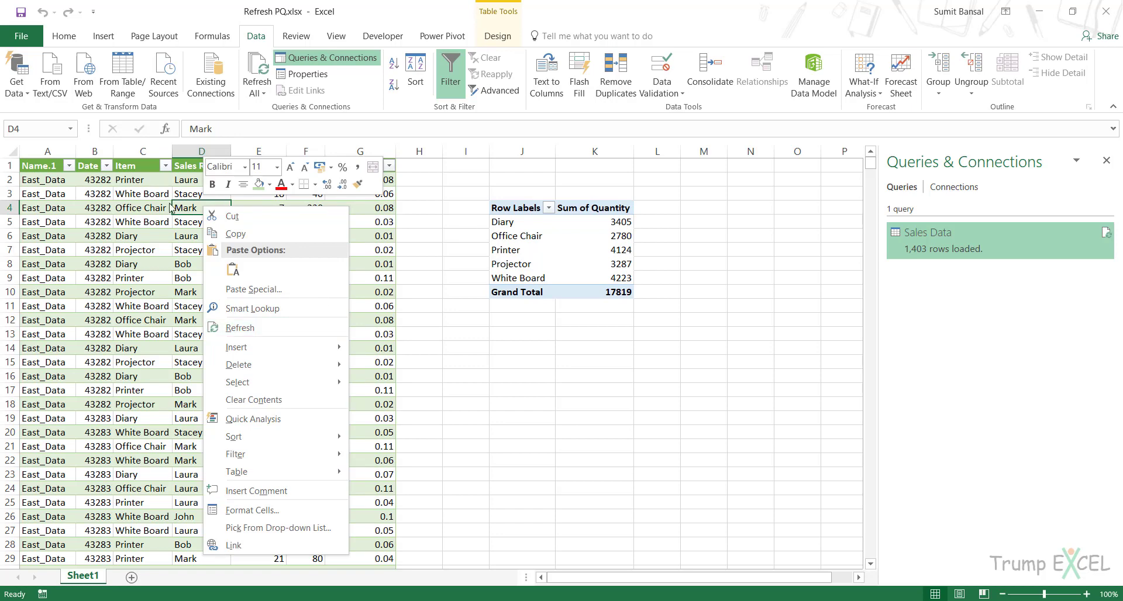
pyautogui.rightClick(953, 257)
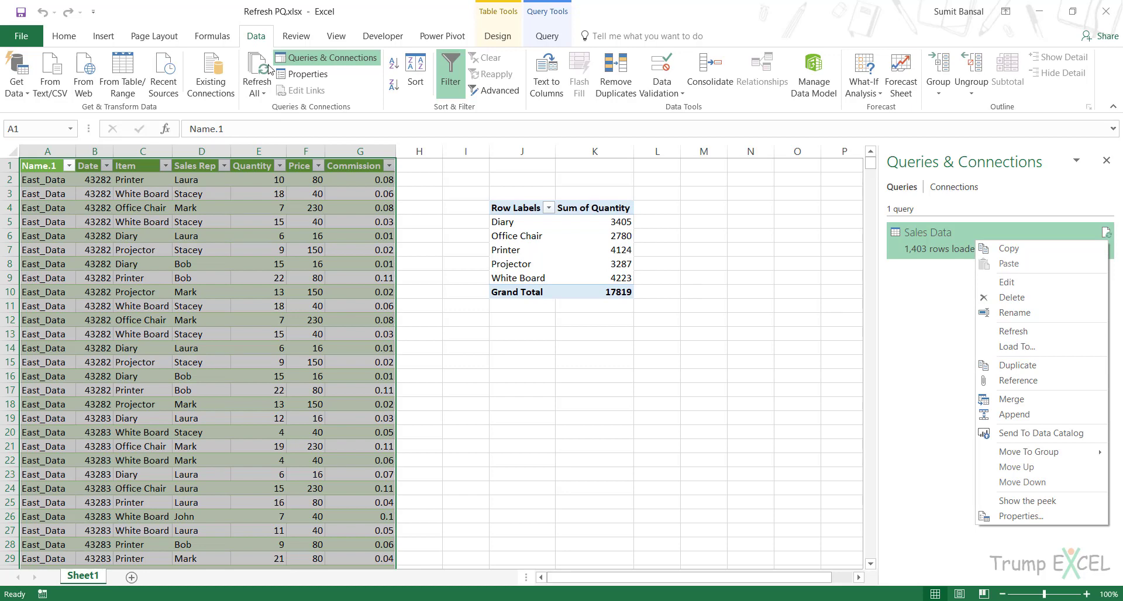
pyautogui.click(295, 258)
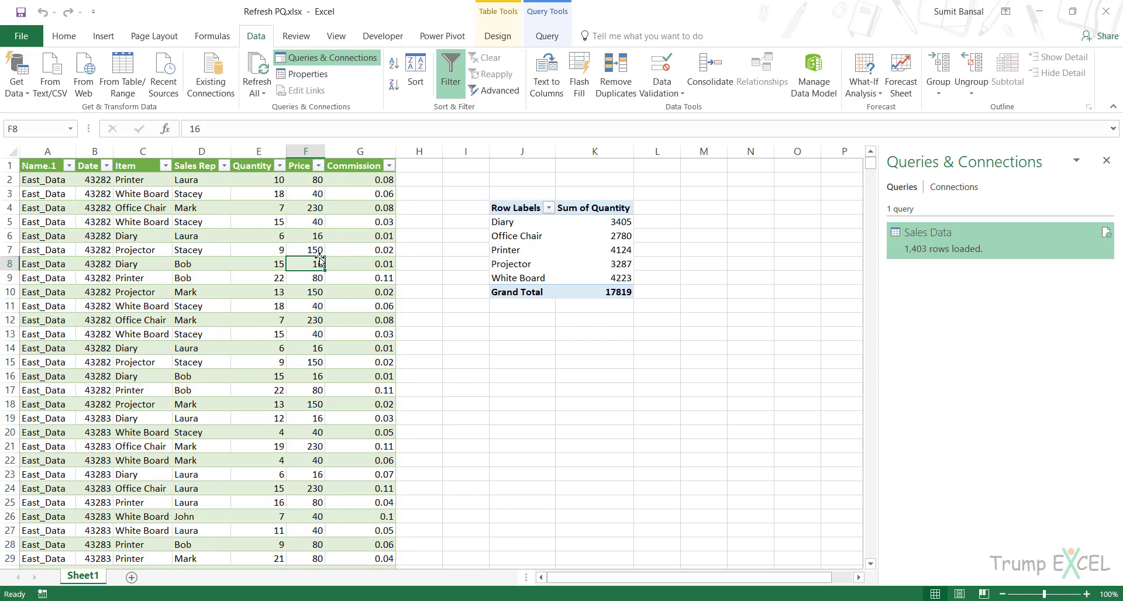
pyautogui.click(594, 234)
pyautogui.rightClick(594, 234)
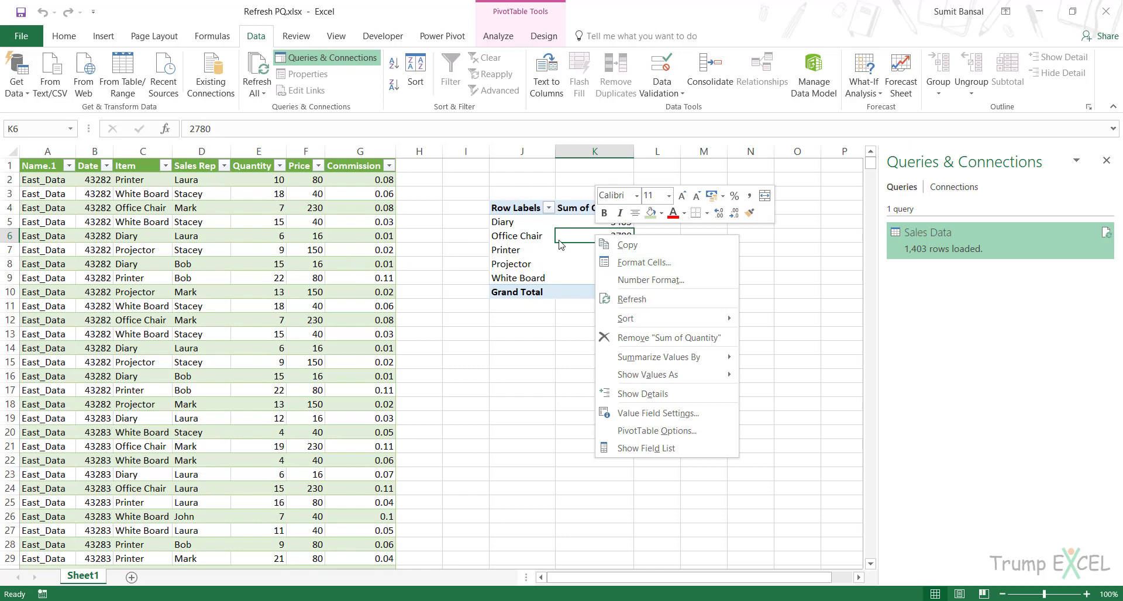
pyautogui.press('Escape')
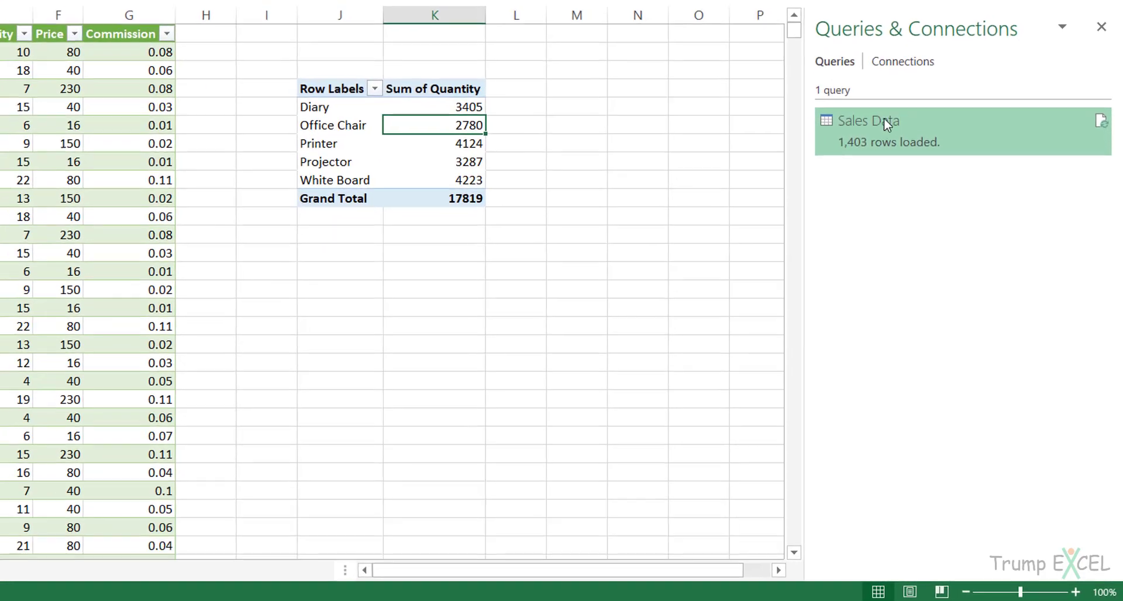
# - Set the Sales Data query to refresh every 60 minutes and when the file is opened
pyautogui.moveTo(935, 233)
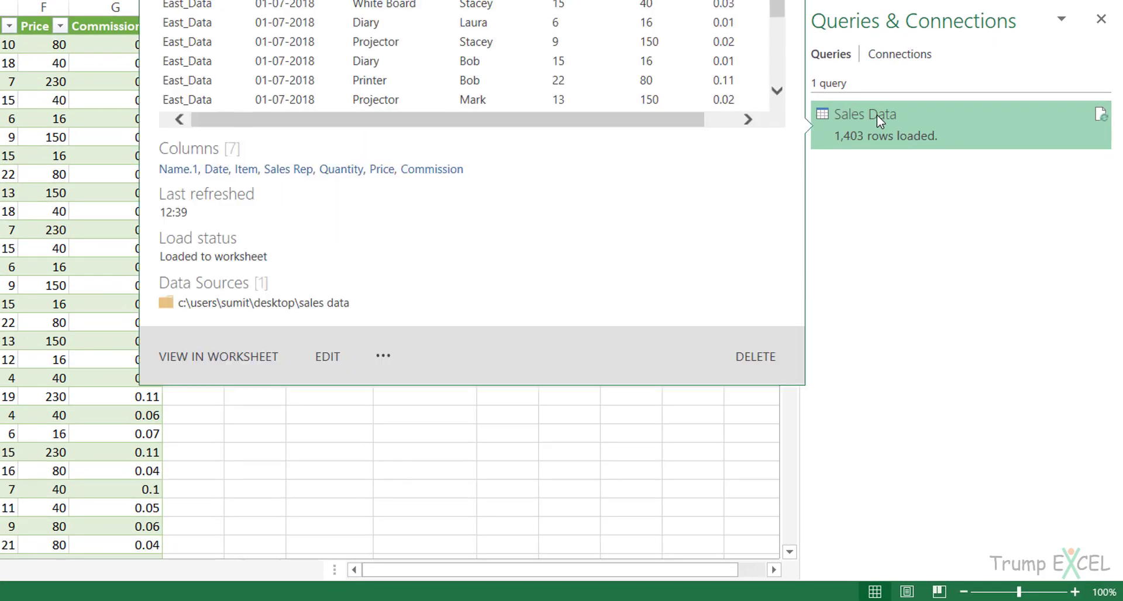
pyautogui.rightClick(863, 120)
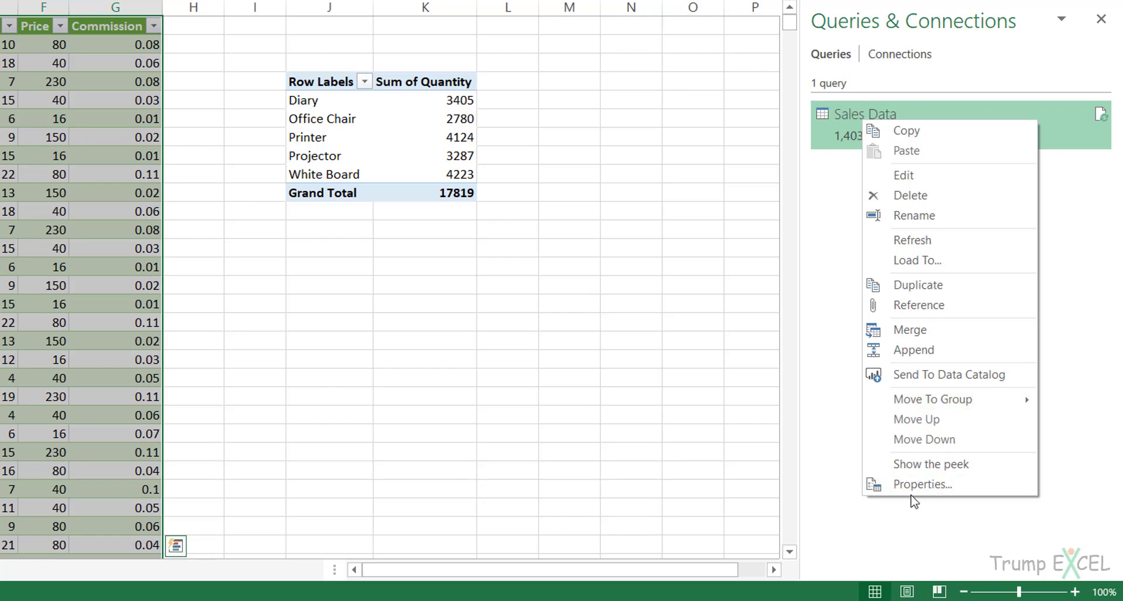
pyautogui.click(934, 493)
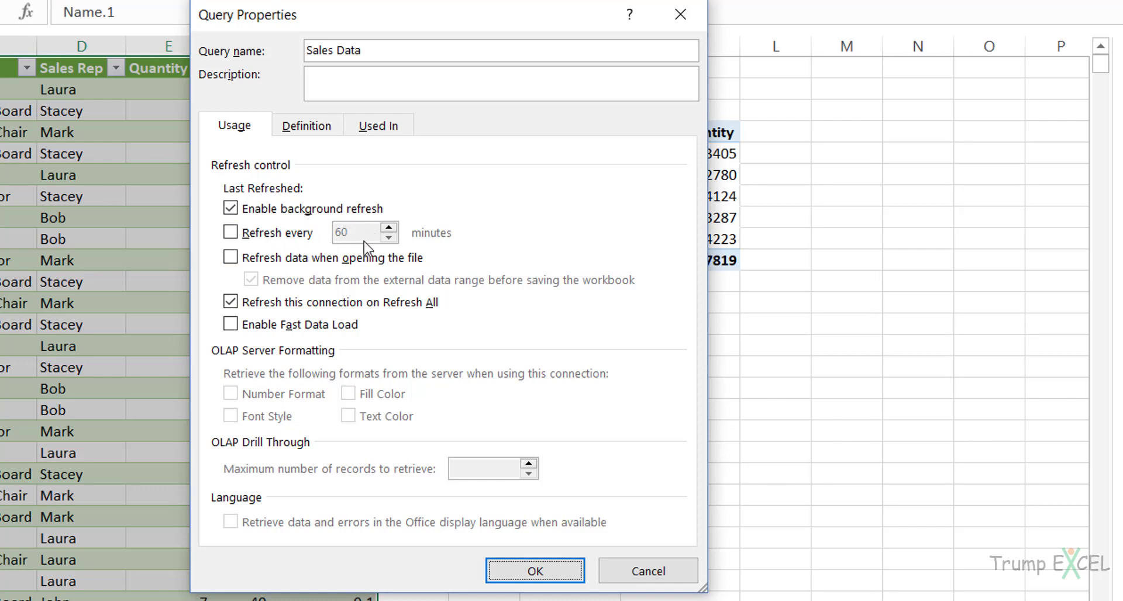
pyautogui.click(281, 236)
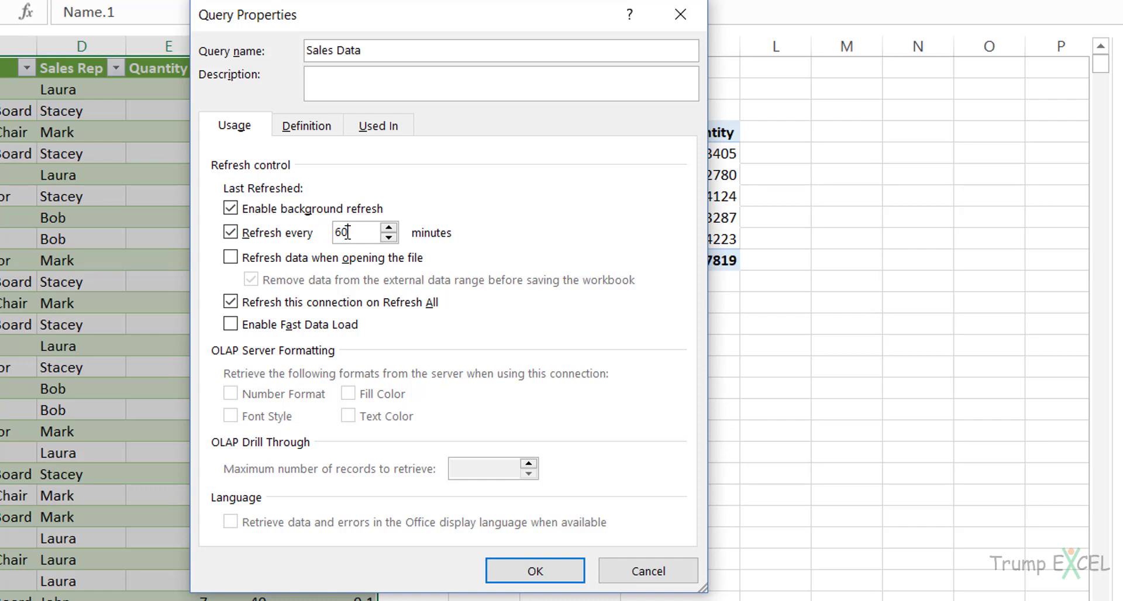
pyautogui.moveTo(338, 232); pyautogui.dragTo(358, 232)
pyautogui.click(356, 237)
pyautogui.click(293, 262)
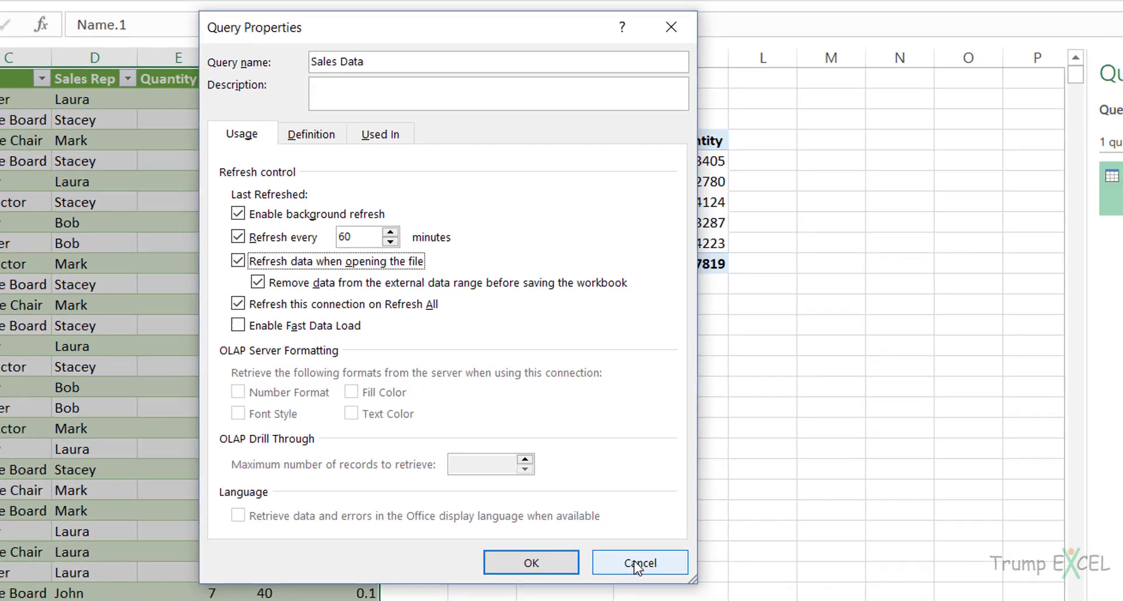
pyautogui.click(534, 571)
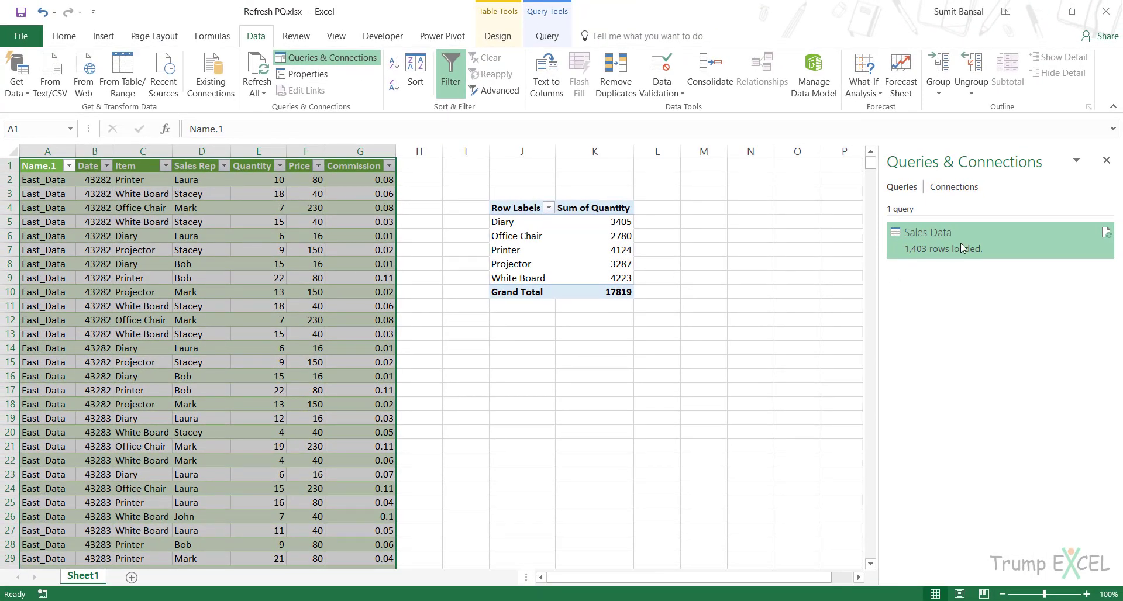
# - Switch to the workbook Updating Query Based on User Selection_Final.xlsx and look through the Office Supplies Sales Data table on Data1
pyautogui.moveTo(960, 243)
pyautogui.click(262, 241)
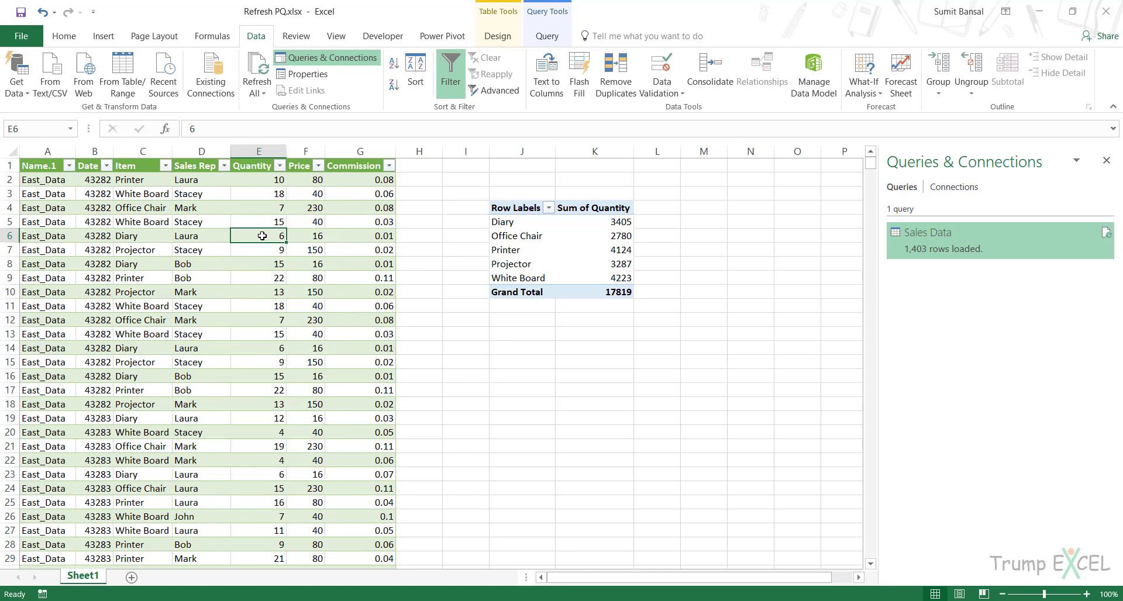
pyautogui.moveTo(488, 597)
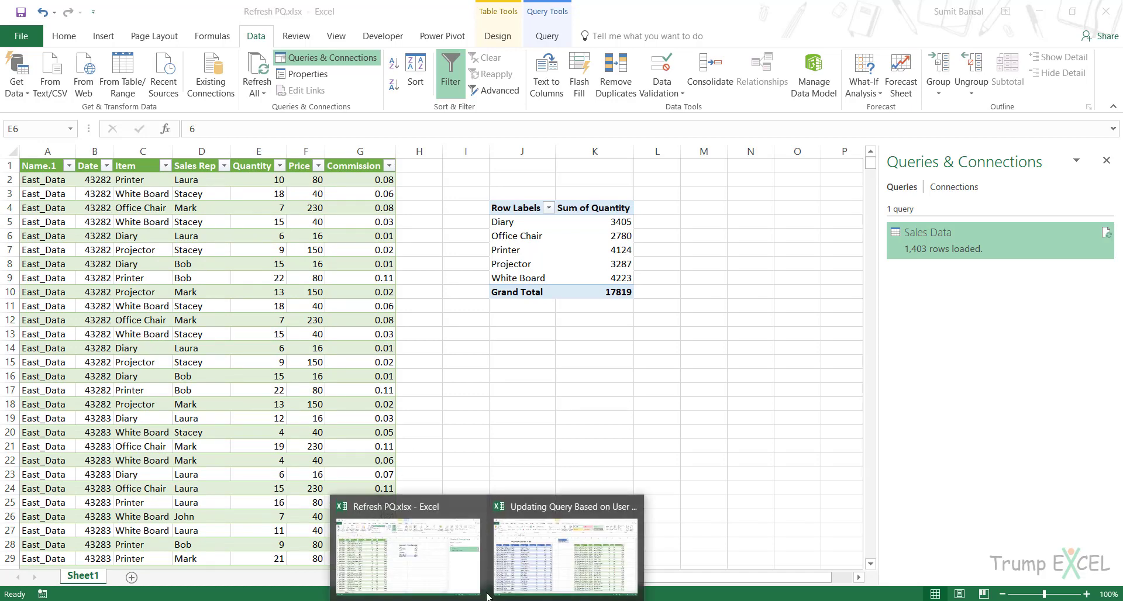
pyautogui.click(562, 564)
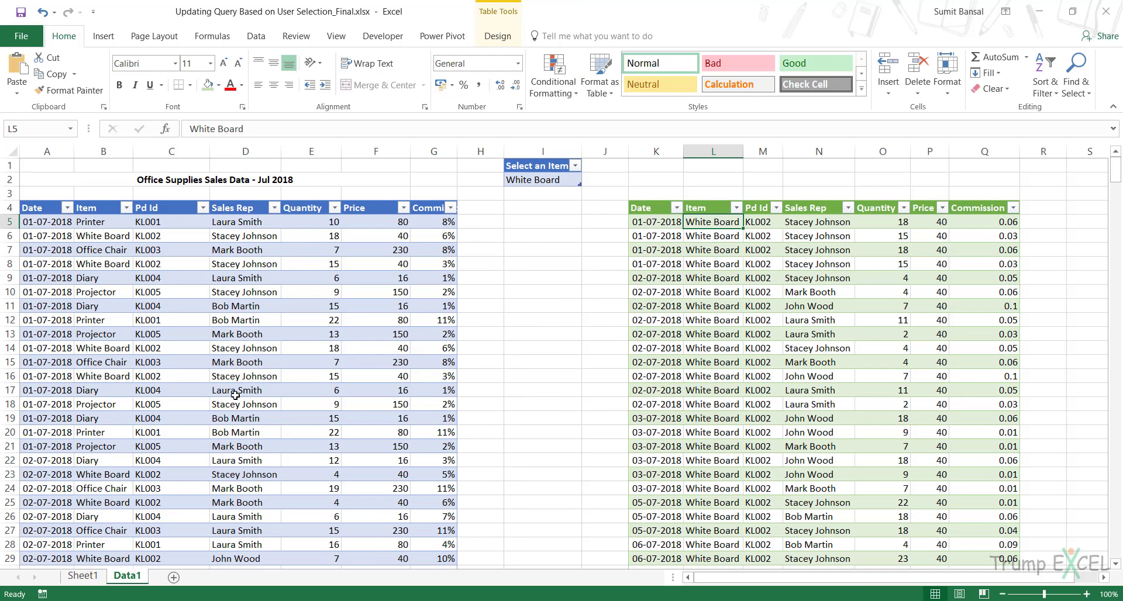
pyautogui.click(243, 266)
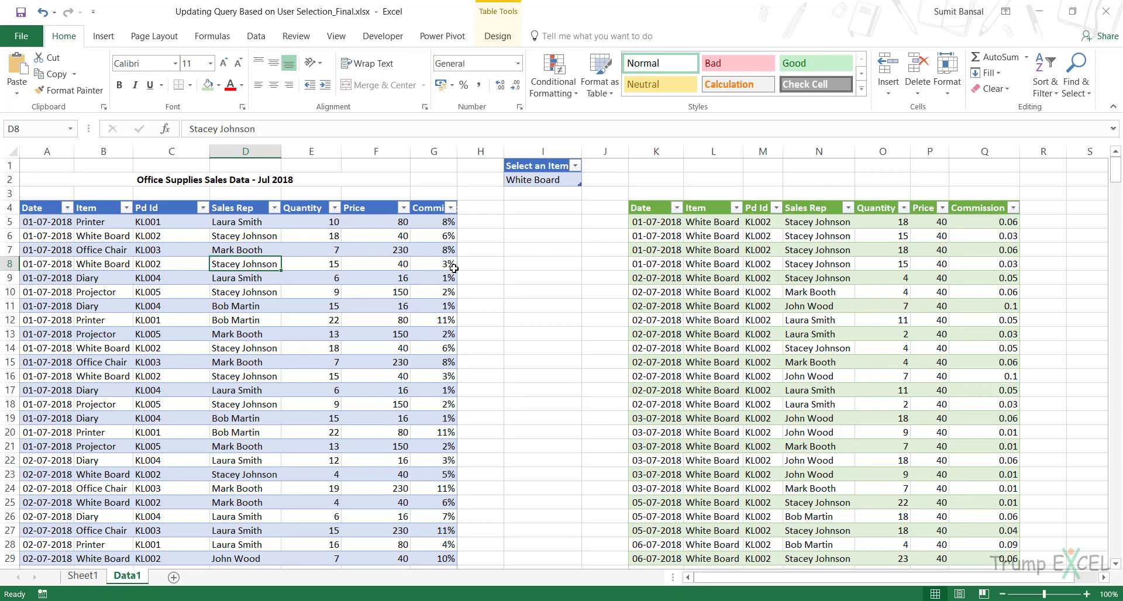
pyautogui.scroll(-4, 299, 280)
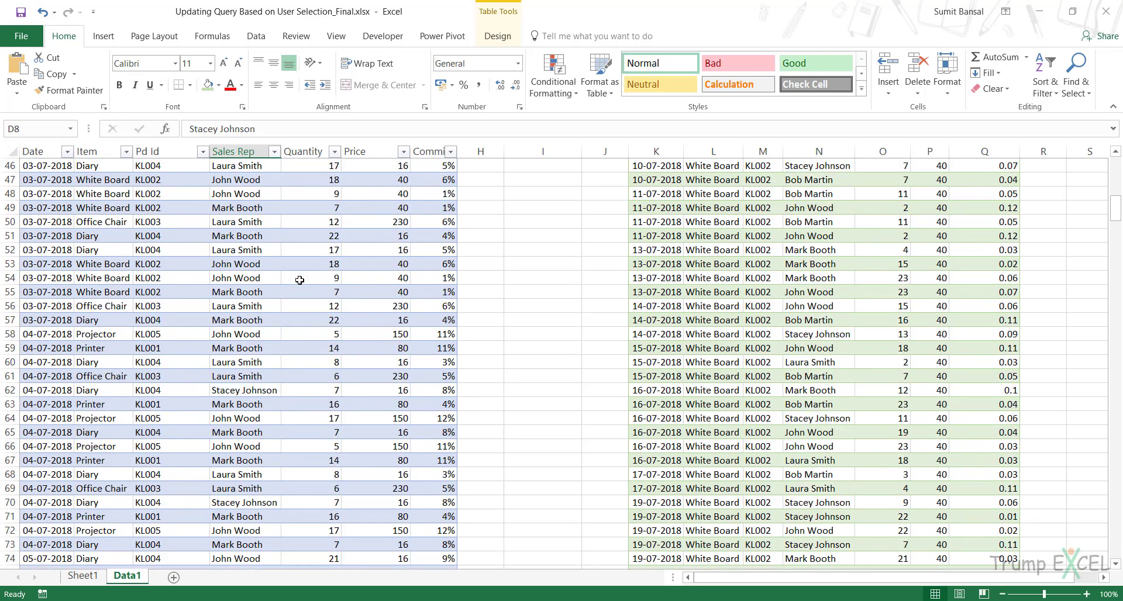
pyautogui.scroll(4, 299, 280)
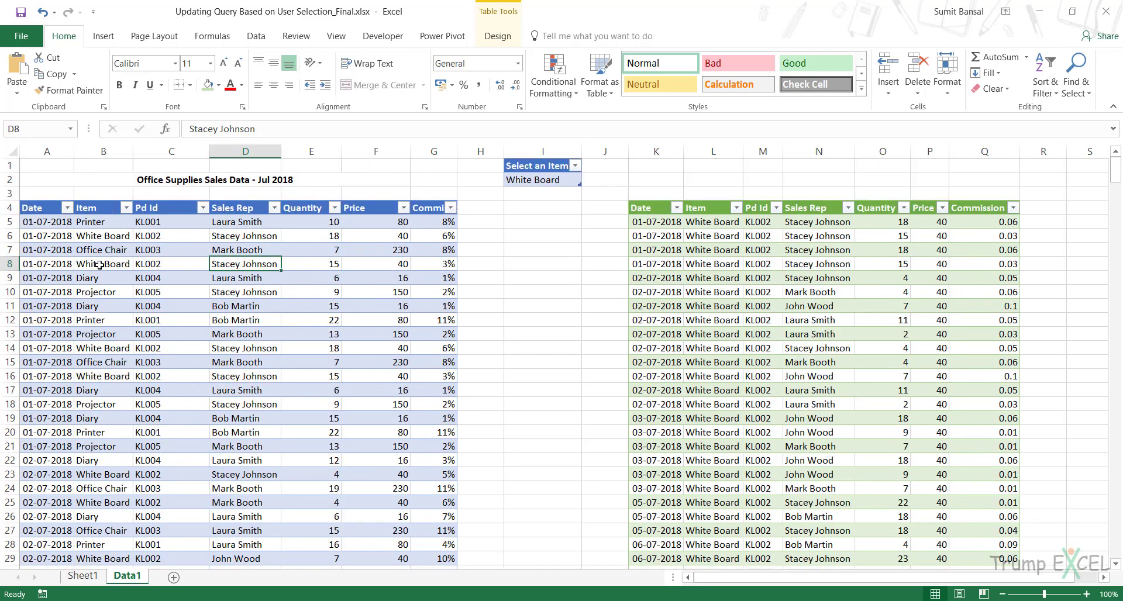
# - Choose Office Chair as the selected item in I2 and refresh the green query output table
pyautogui.click(525, 180)
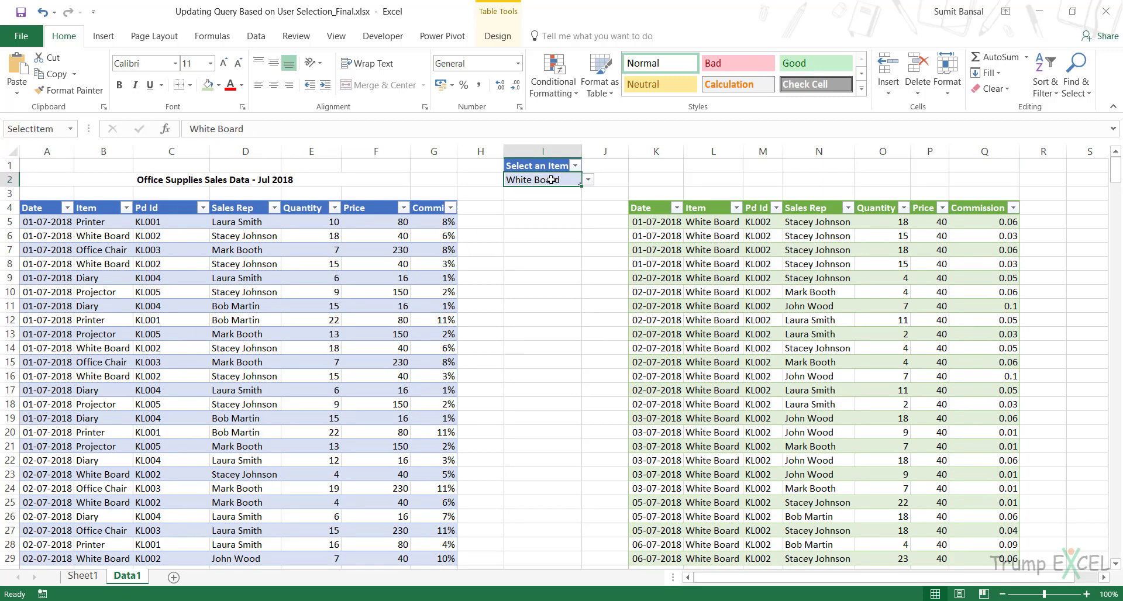
pyautogui.click(588, 182)
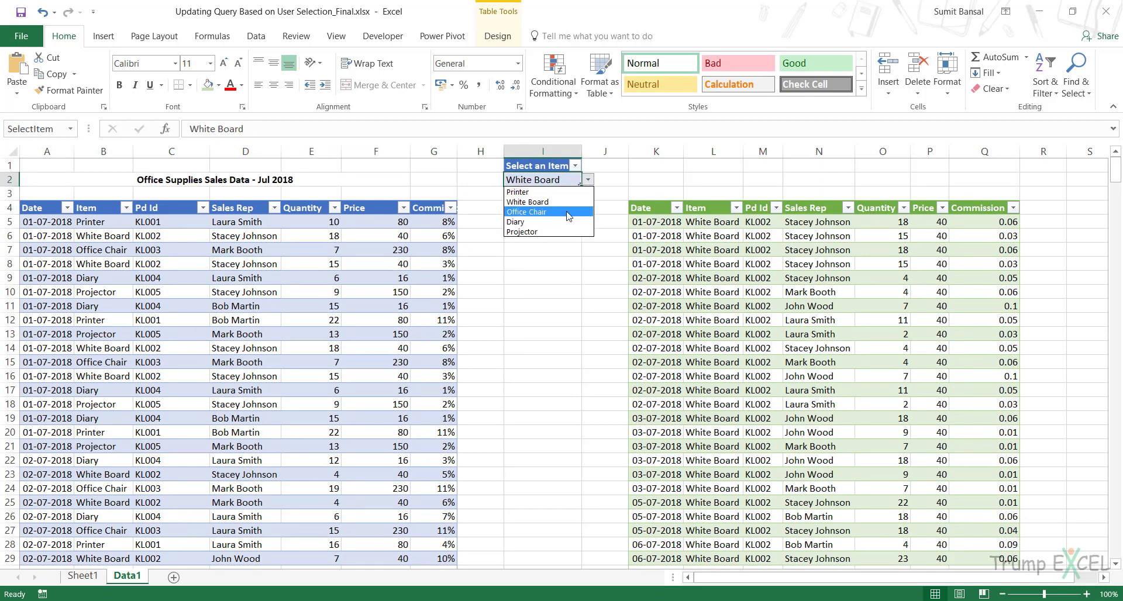
pyautogui.click(526, 203)
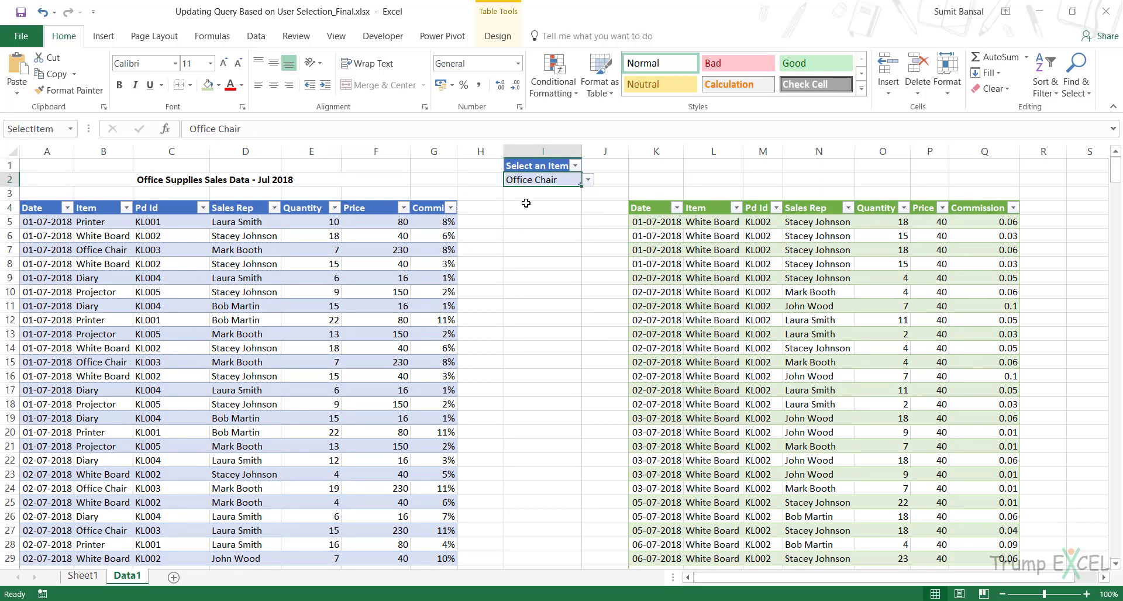
pyautogui.rightClick(692, 225)
pyautogui.click(739, 355)
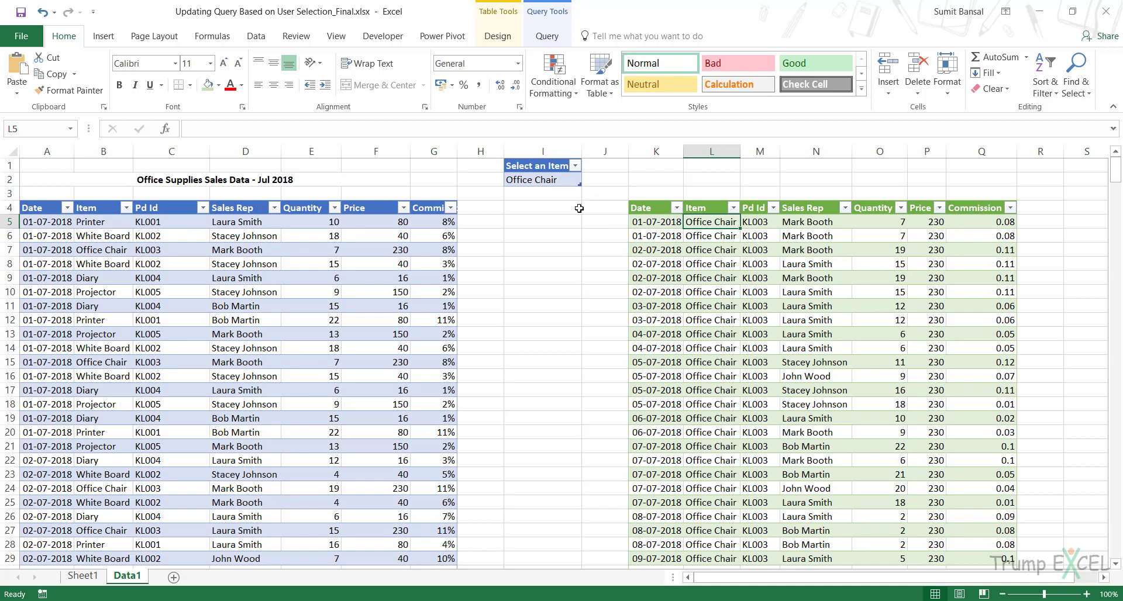
# - Choose Printer as the selected item in I2 and refresh the green query output table
pyautogui.click(571, 180)
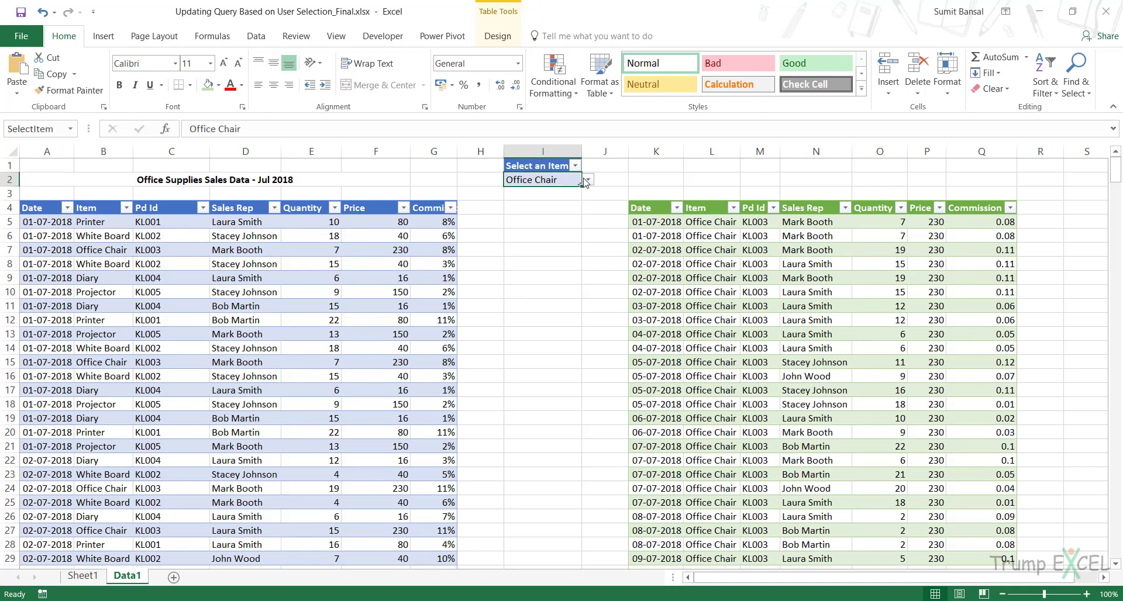
pyautogui.click(588, 181)
pyautogui.click(526, 191)
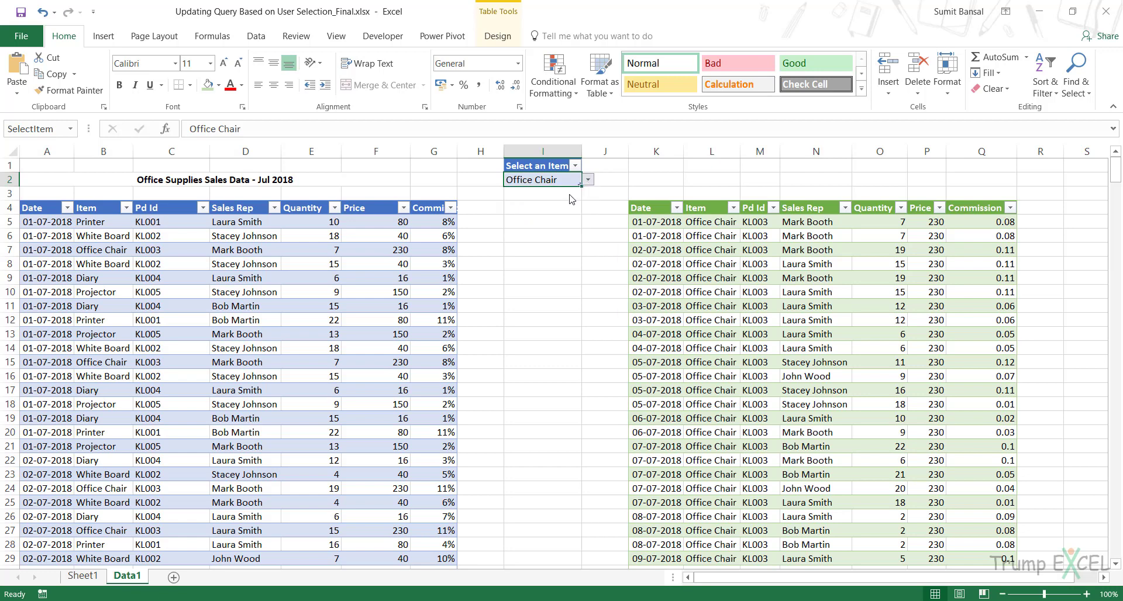
pyautogui.rightClick(692, 228)
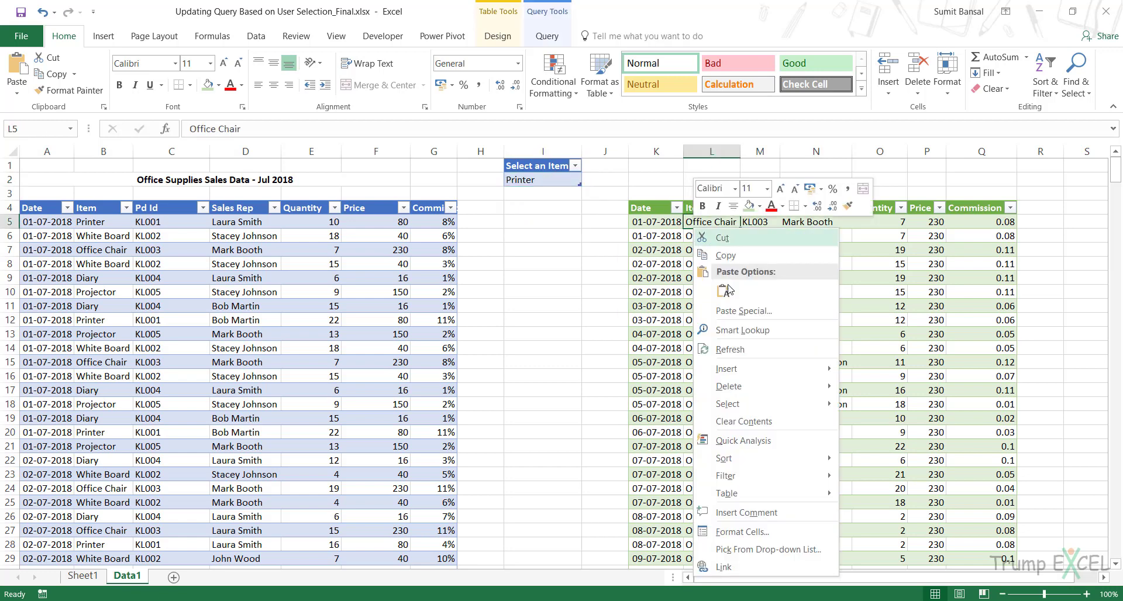
pyautogui.click(732, 329)
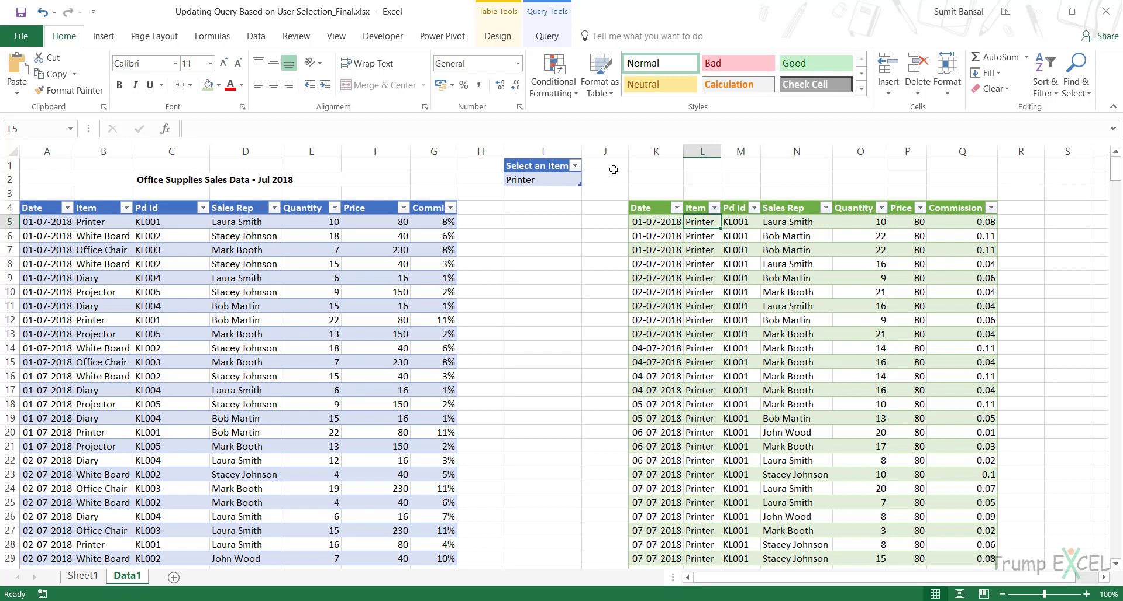
# - Show the workbook's queries and connections and rename the query Data1 (2) as Filtered Data
pyautogui.click(251, 37)
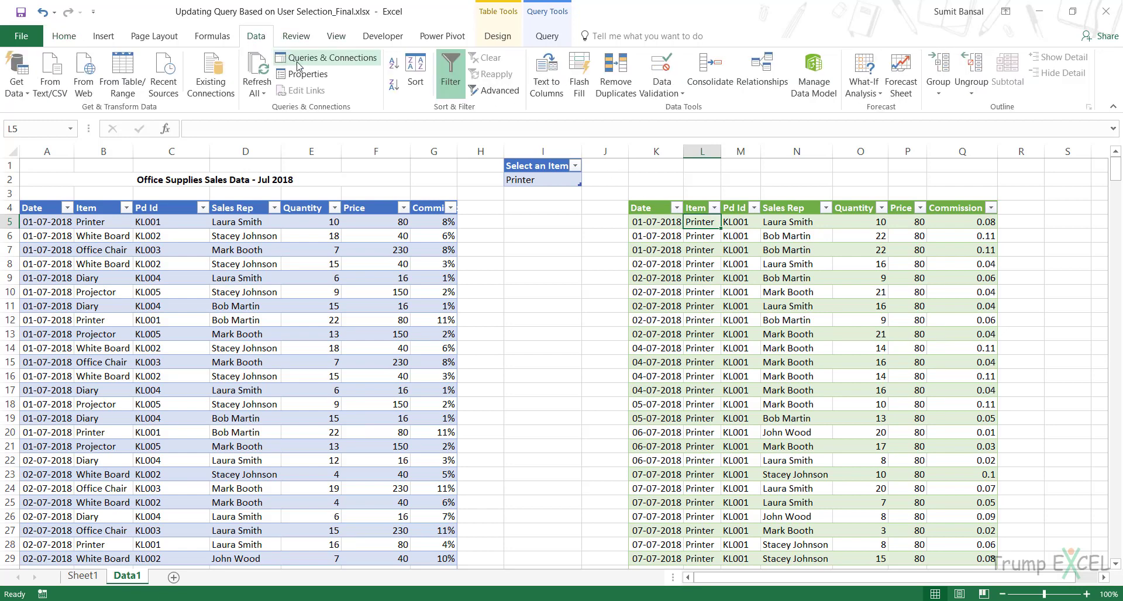
pyautogui.click(328, 61)
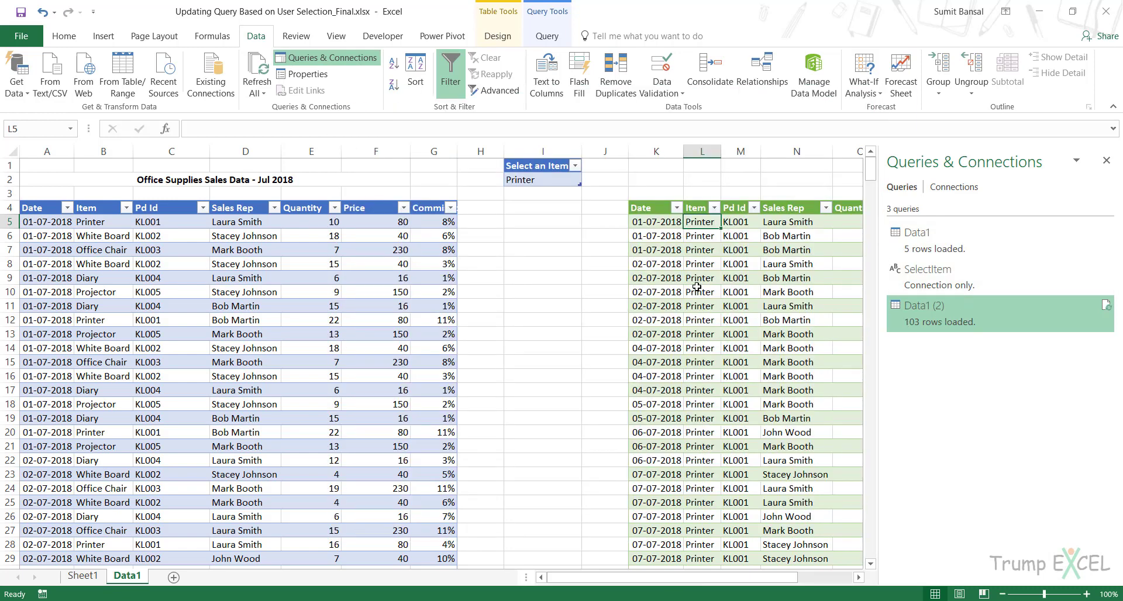
pyautogui.moveTo(941, 313)
pyautogui.rightClick(934, 316)
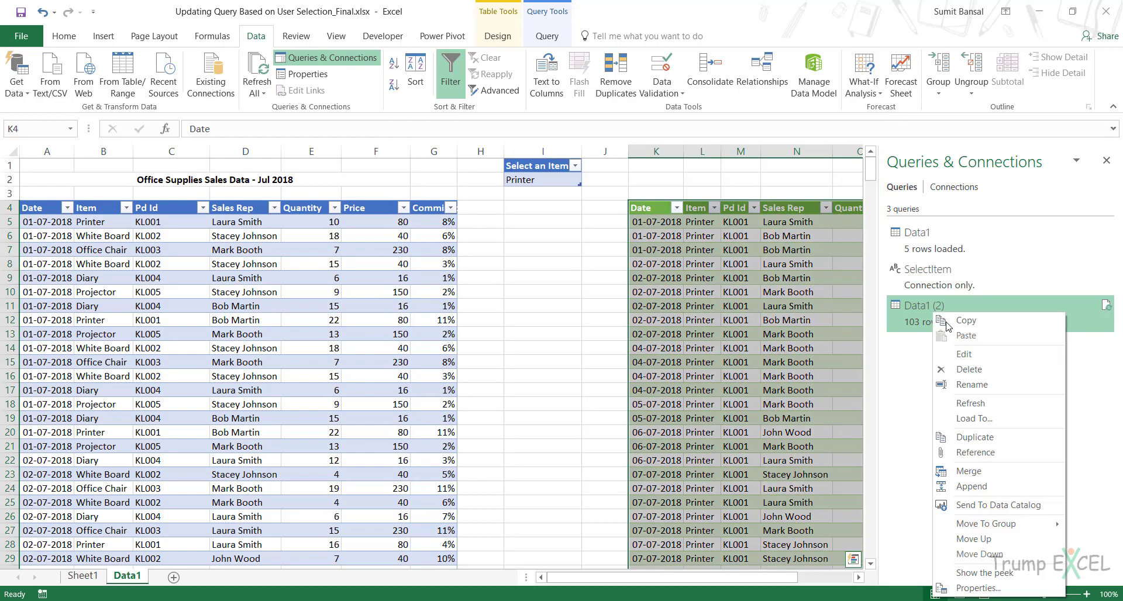
pyautogui.click(973, 381)
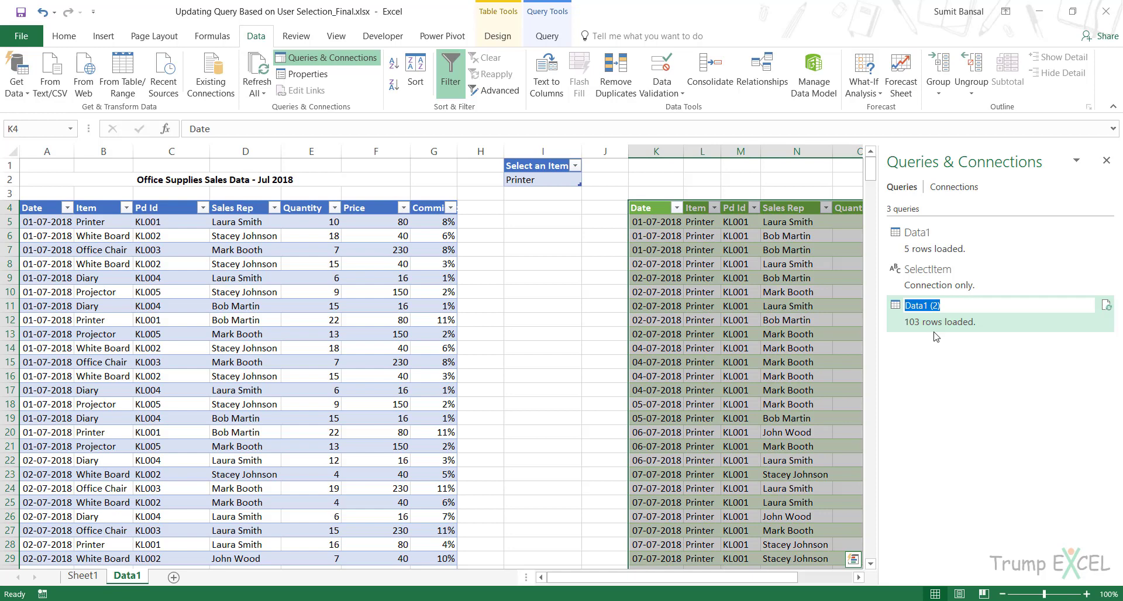
pyautogui.write('Filtered Data')
pyautogui.press('Return')
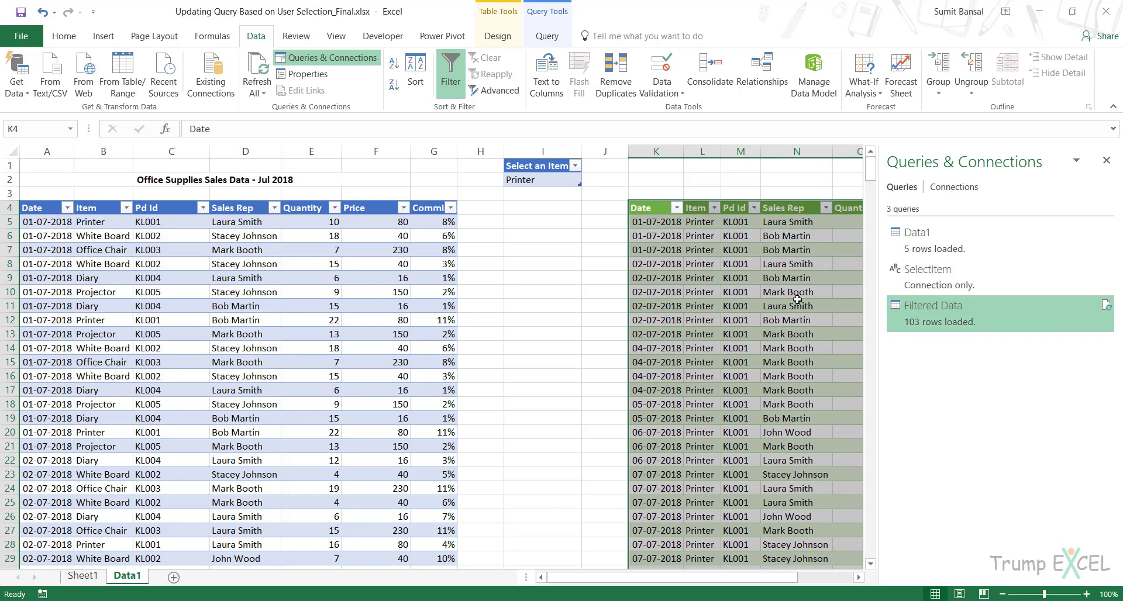
pyautogui.click(744, 260)
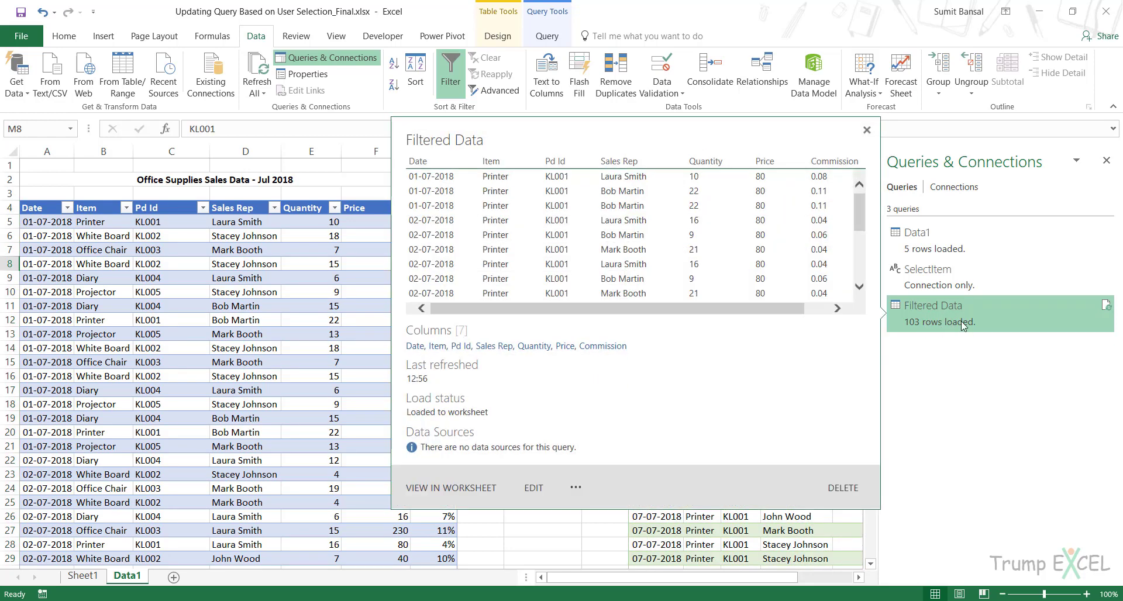
# - Check the ribbon customization options to make sure the Developer tab is enabled, and accept the settings
pyautogui.click(377, 36)
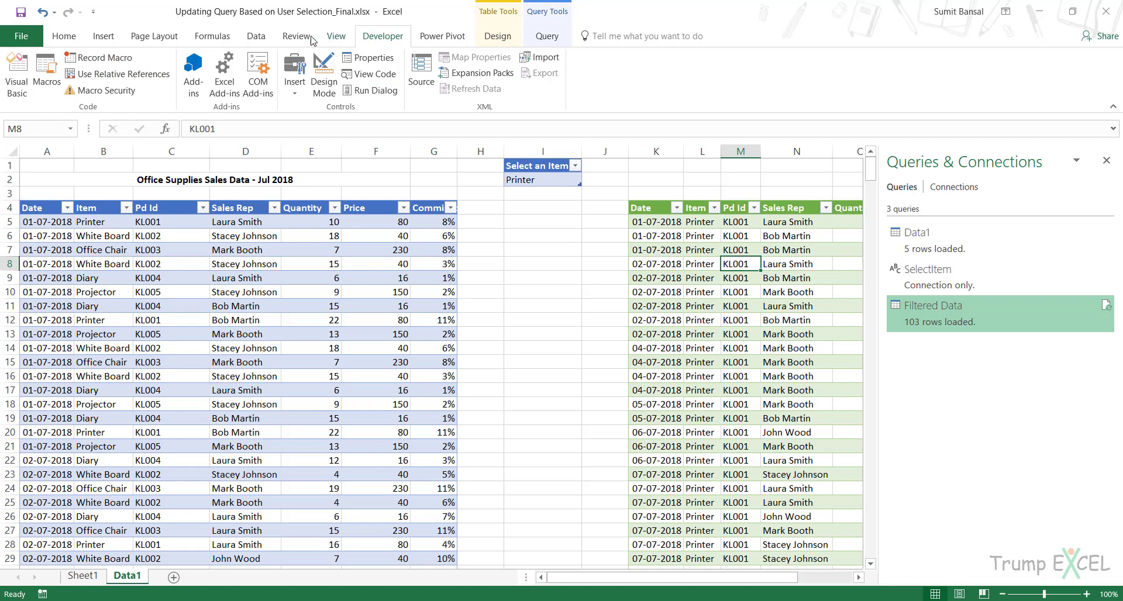
pyautogui.rightClick(252, 35)
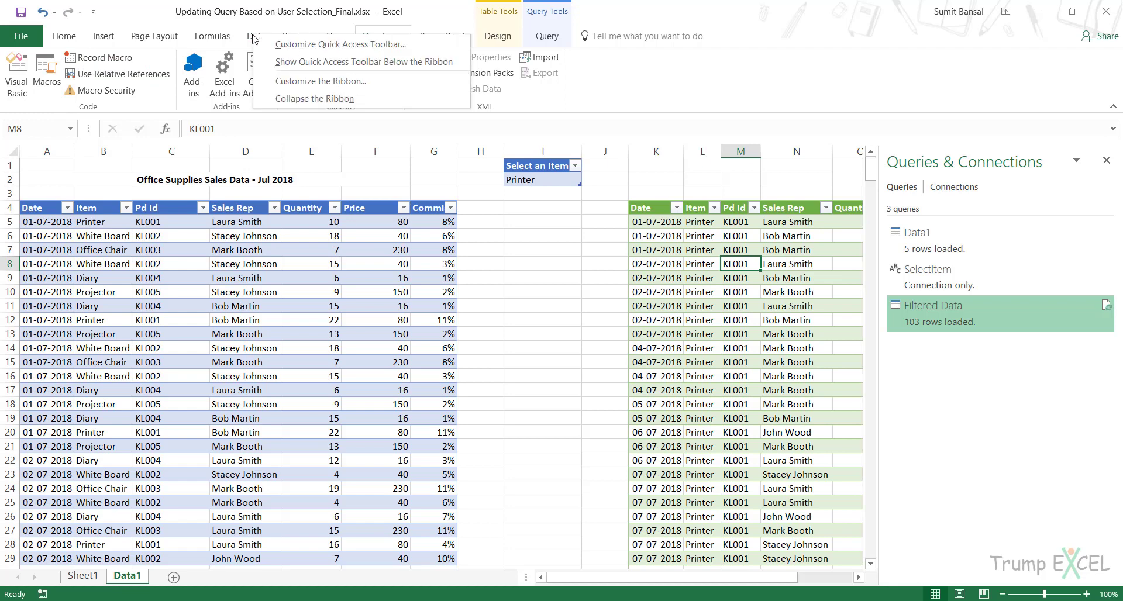
pyautogui.click(316, 82)
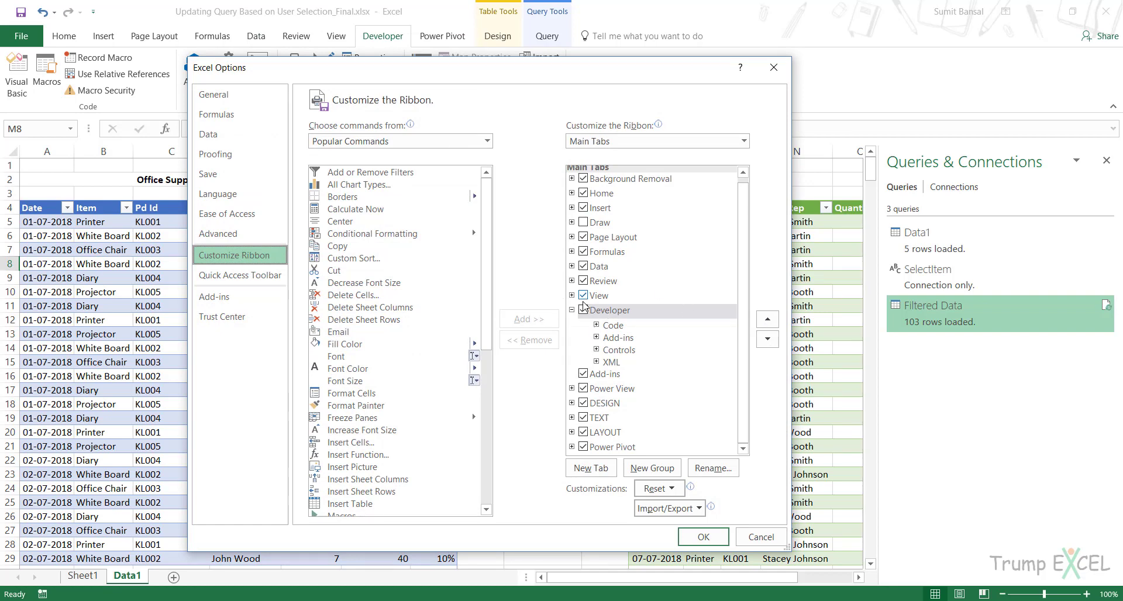
pyautogui.click(710, 533)
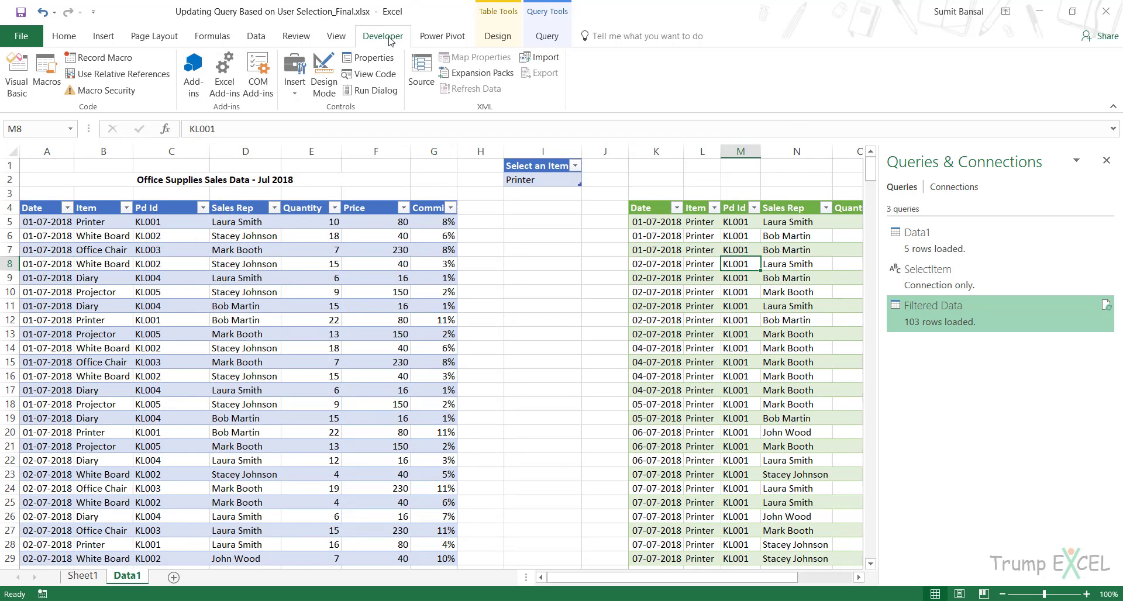
# - Record a macro named FilterDataRefresh, stored in This Workbook, that refreshes the Filtered Data query, and close the queries list
pyautogui.click(99, 57)
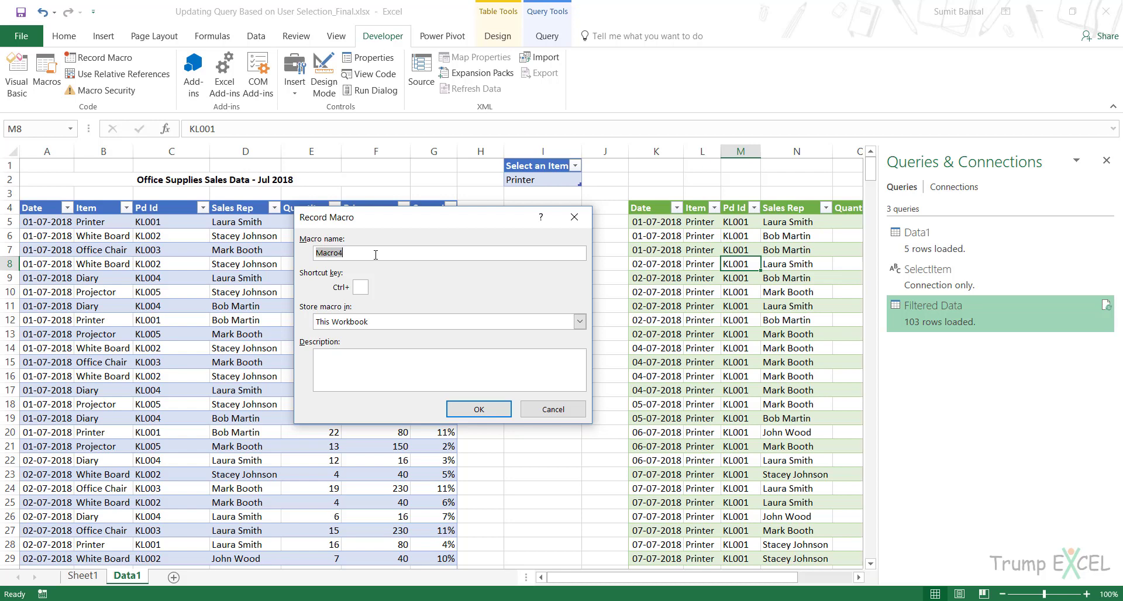
pyautogui.write('Fl')
pyautogui.click(480, 409)
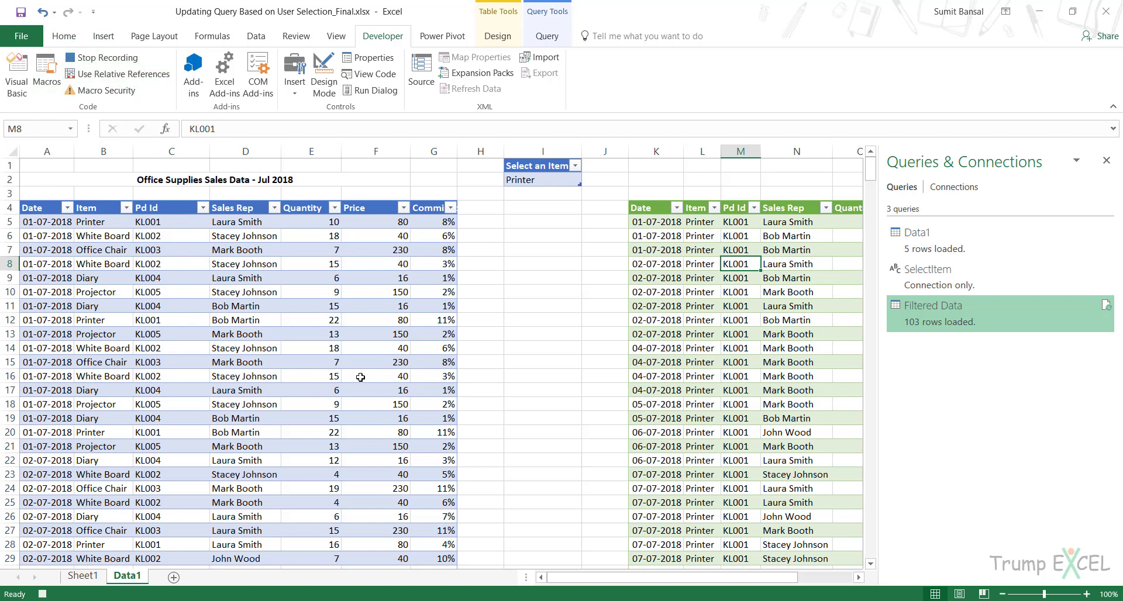
pyautogui.rightClick(946, 312)
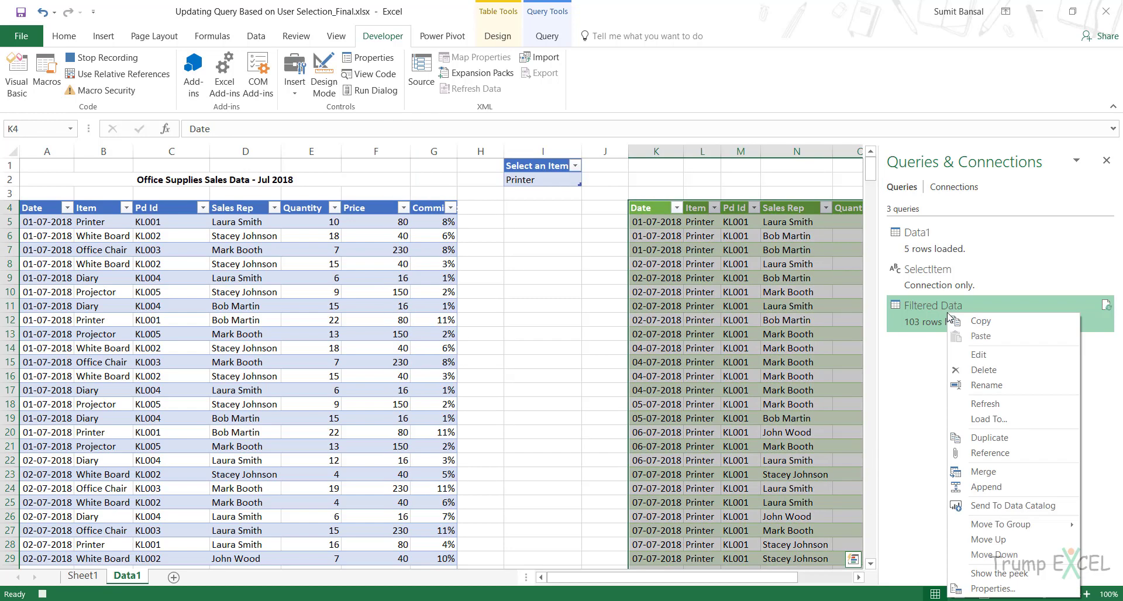
pyautogui.click(974, 404)
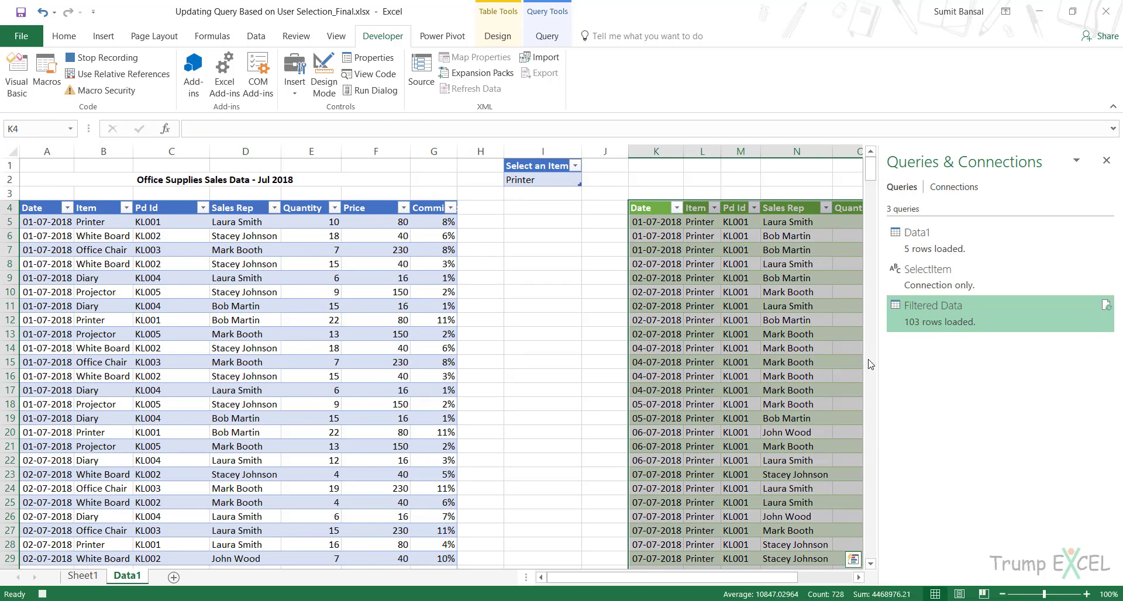
pyautogui.click(119, 59)
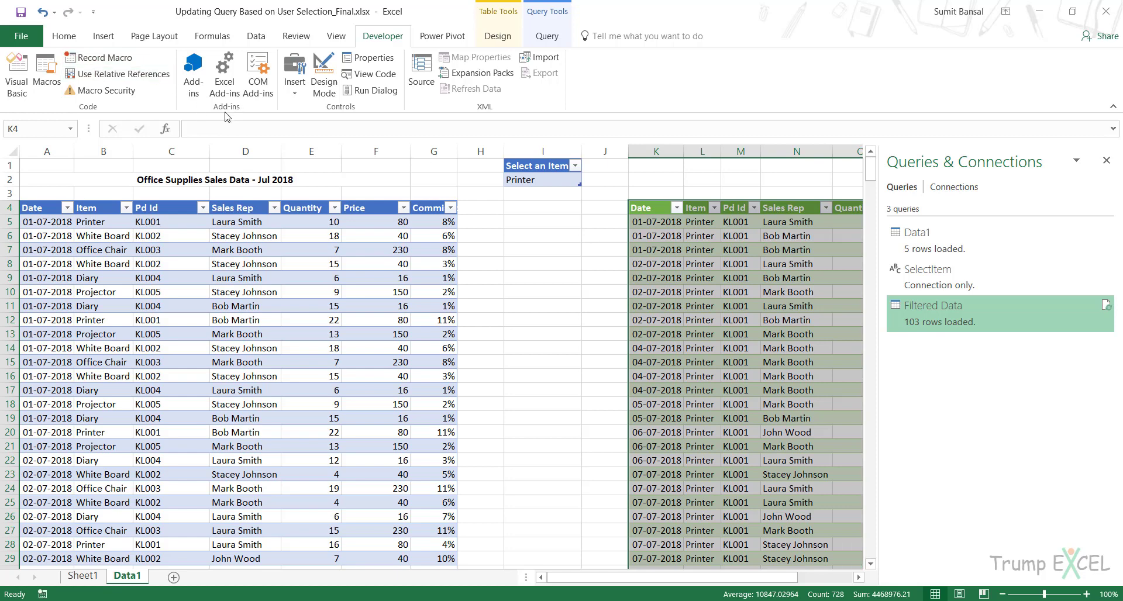
pyautogui.click(1106, 161)
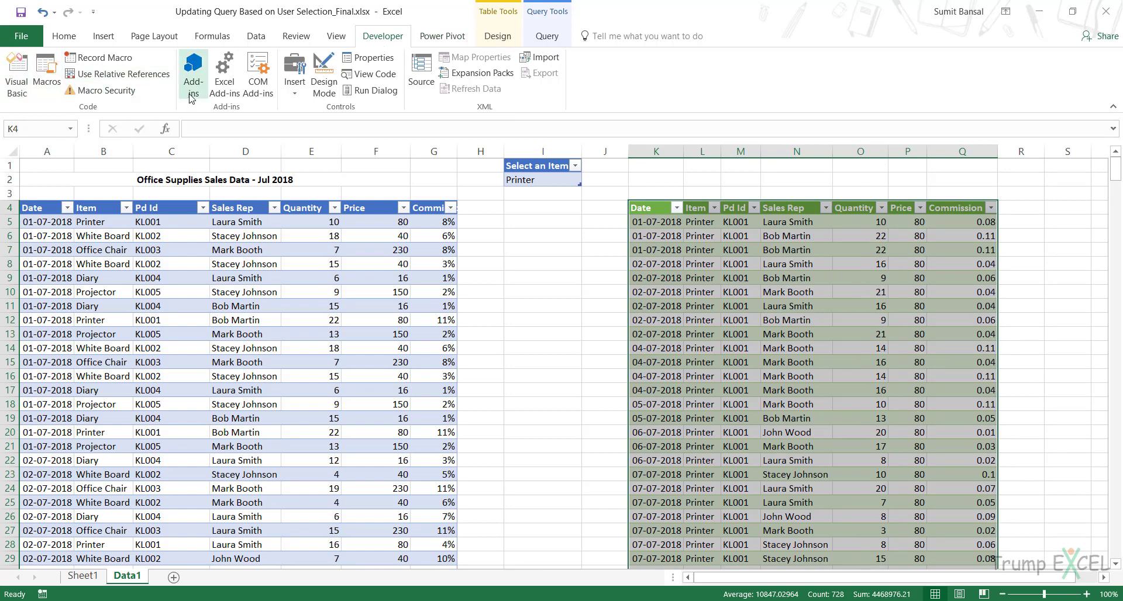
# - Open the code of Module1 from the Updating Query Based on User Selection_Final workbook in the Visual Basic editor
pyautogui.click(32, 99)
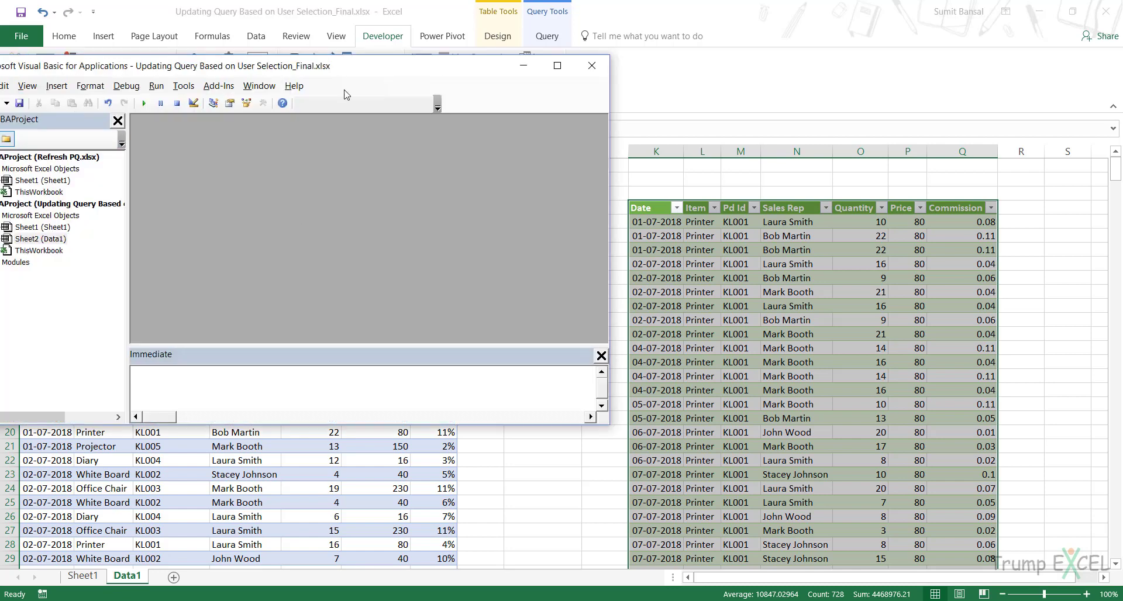
pyautogui.moveTo(346, 69); pyautogui.dragTo(525, 66)
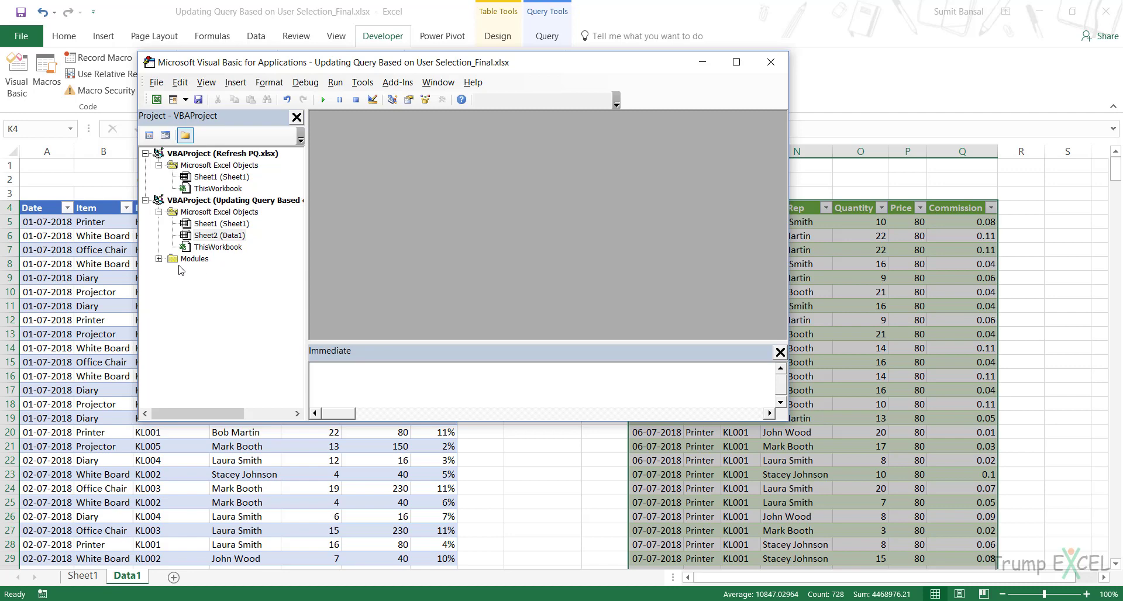
pyautogui.click(159, 259)
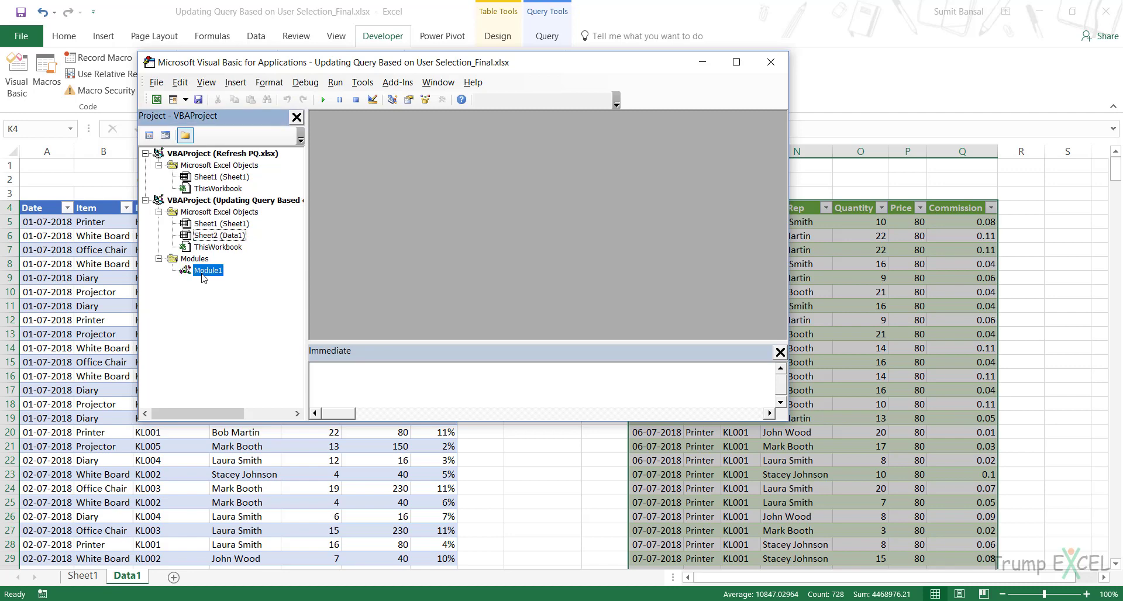
pyautogui.doubleClick(207, 270)
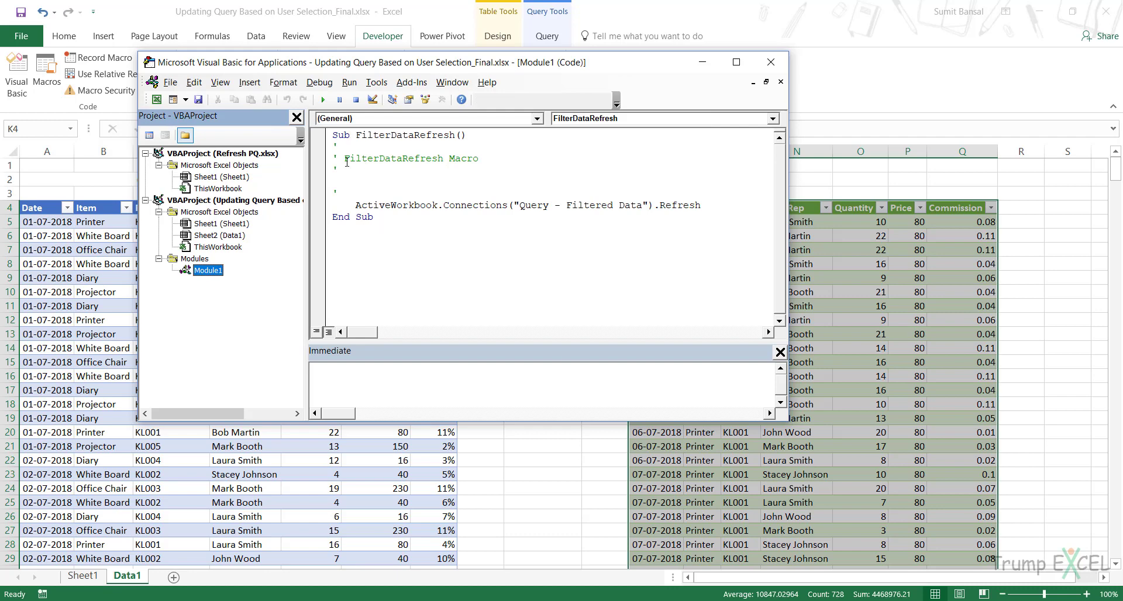
# - Delete the comment lines from the FilterDataRefresh macro, keeping only its refresh statement
pyautogui.moveTo(336, 146)
pyautogui.mouseDown()
pyautogui.moveTo(345, 193)
pyautogui.moveTo(354, 185)
pyautogui.moveTo(333, 147)
pyautogui.mouseUp()
pyautogui.click(356, 187)
pyautogui.press('Delete')
pyautogui.press('Delete')
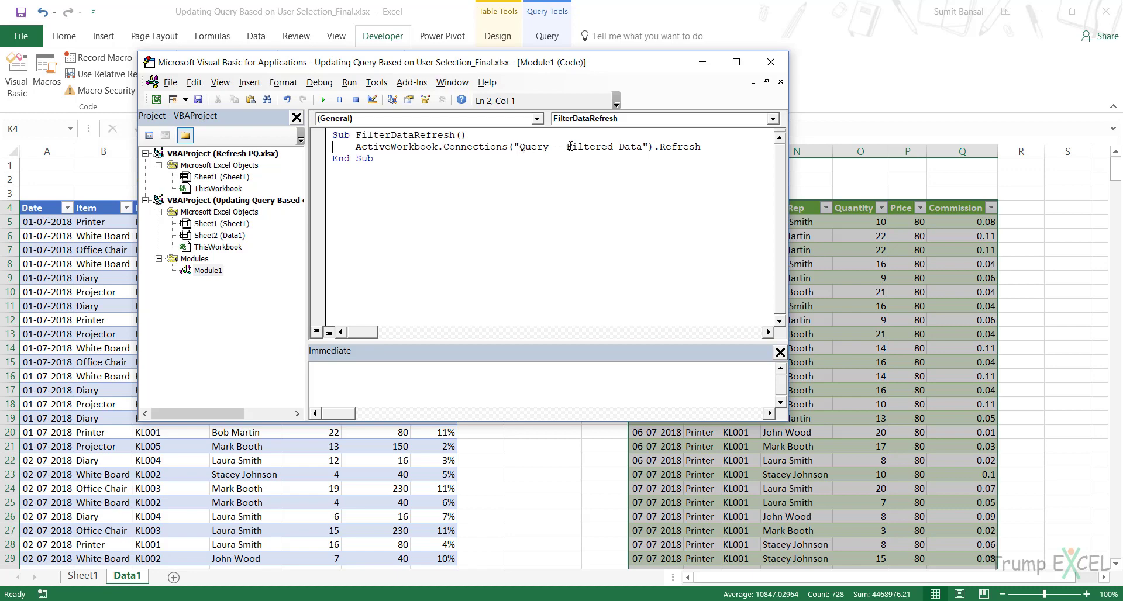
# - Copy the line ActiveWorkbook.Connections("Query - Filtered Data").Refresh into an empty Notepad file and return to the workbook
pyautogui.moveTo(580, 146); pyautogui.dragTo(639, 146)
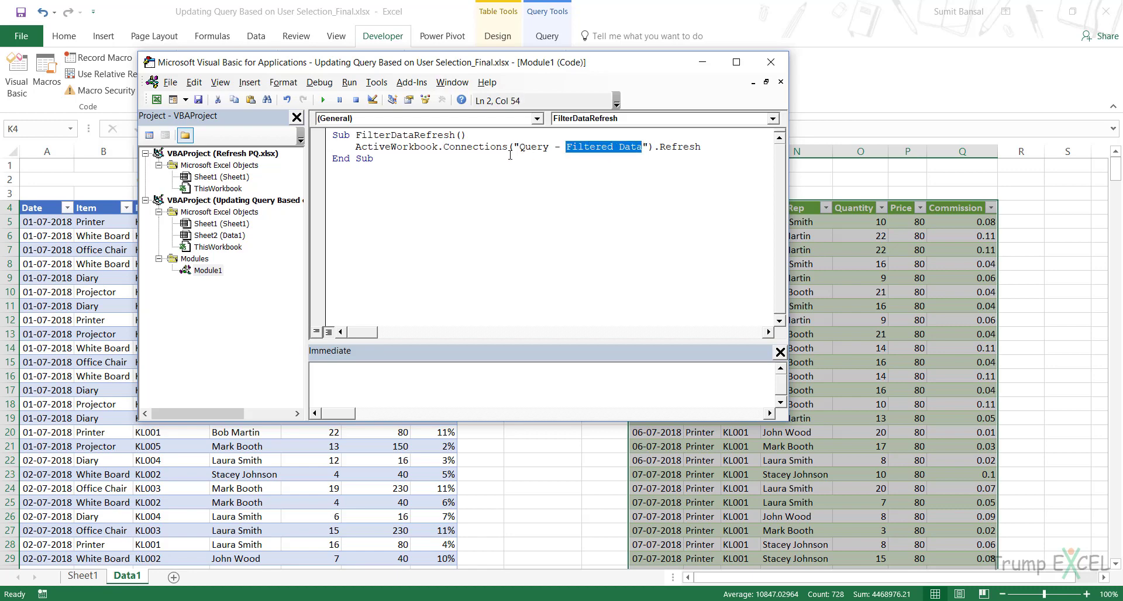
pyautogui.moveTo(521, 150); pyautogui.dragTo(565, 151)
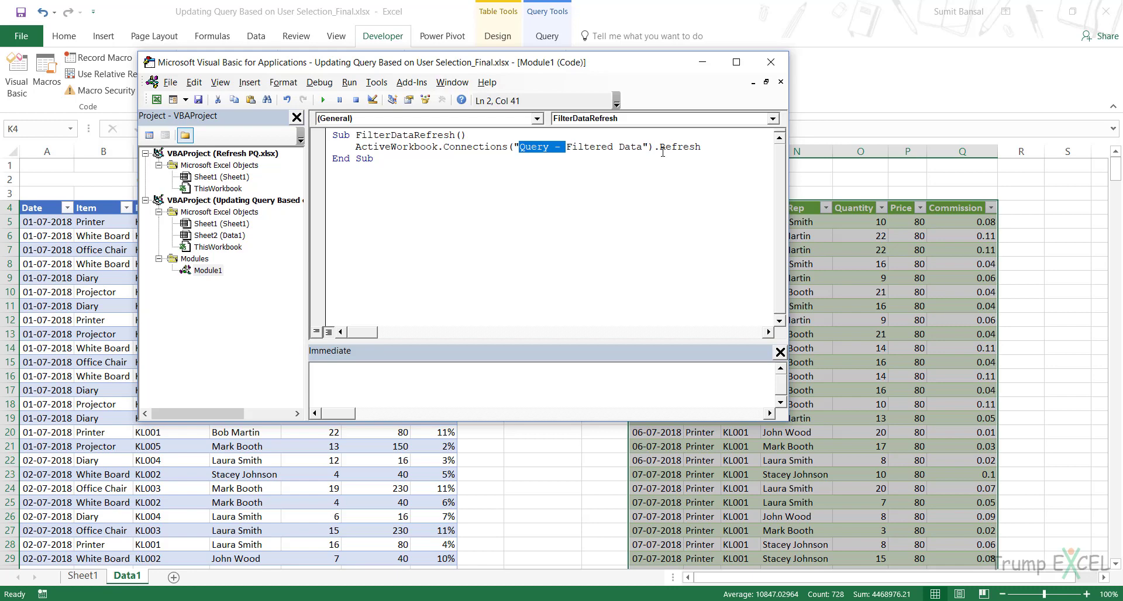
pyautogui.moveTo(661, 147); pyautogui.dragTo(697, 148)
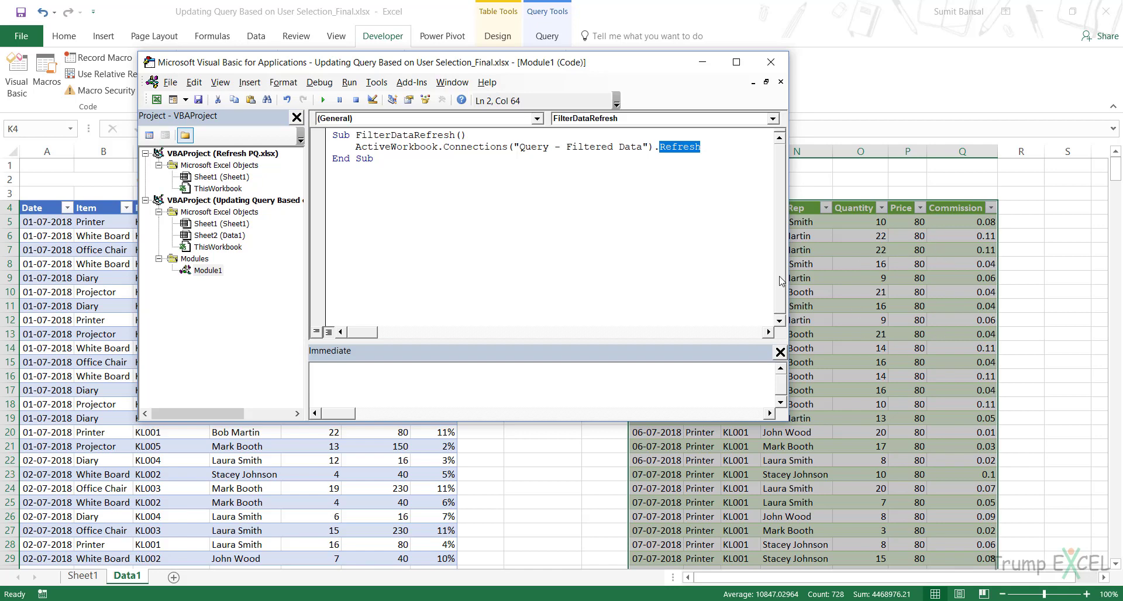
pyautogui.moveTo(355, 146); pyautogui.dragTo(704, 146)
pyautogui.hotkey('ctrl', 'c')
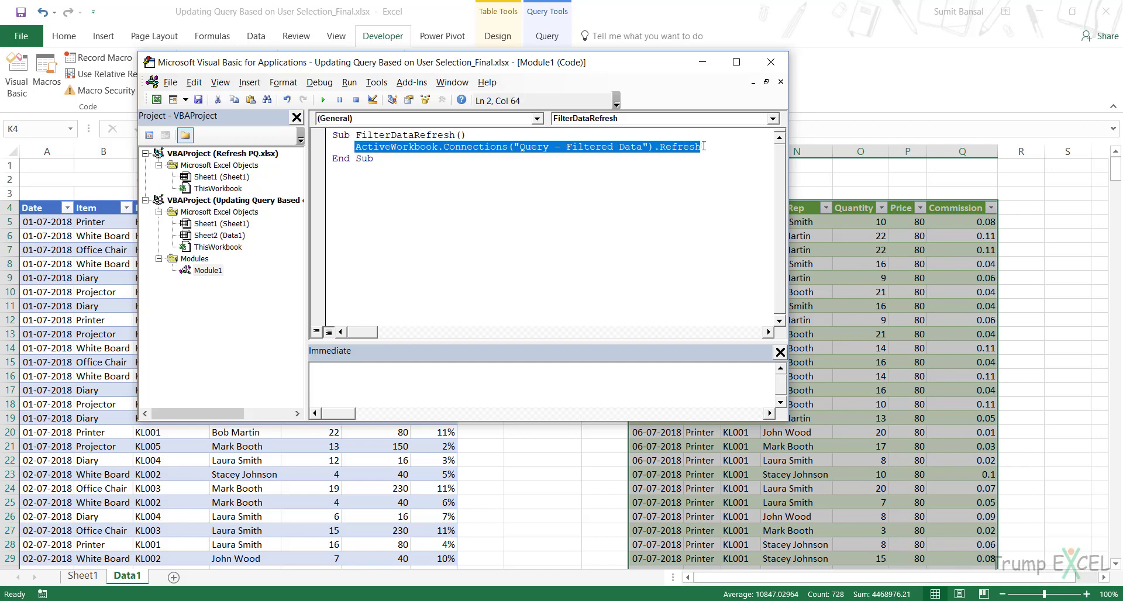
pyautogui.click(535, 600)
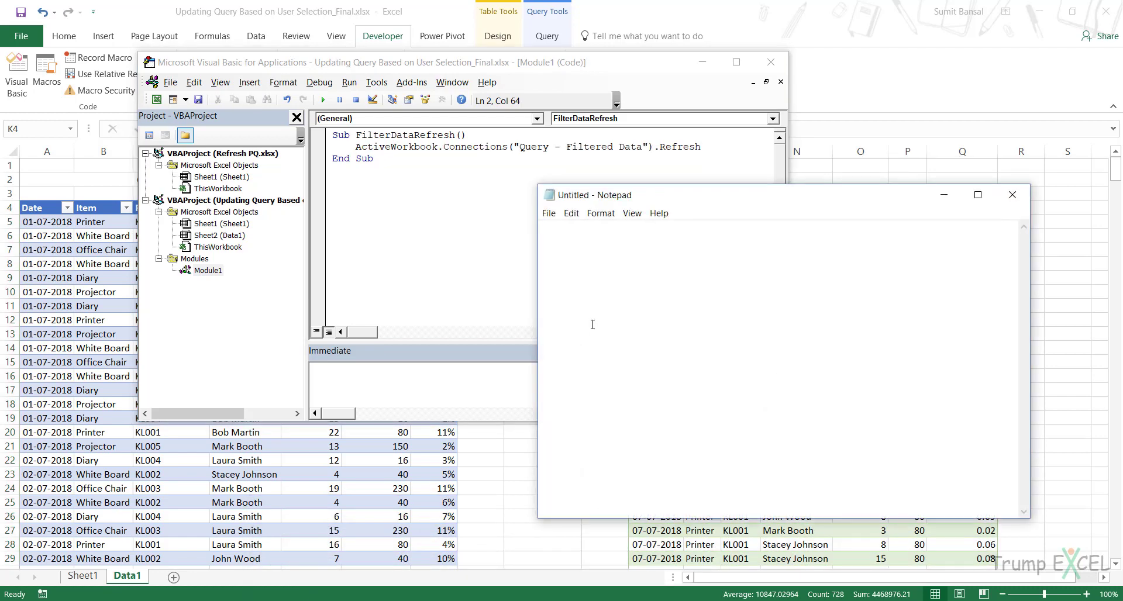
pyautogui.hotkey('ctrl', 'v')
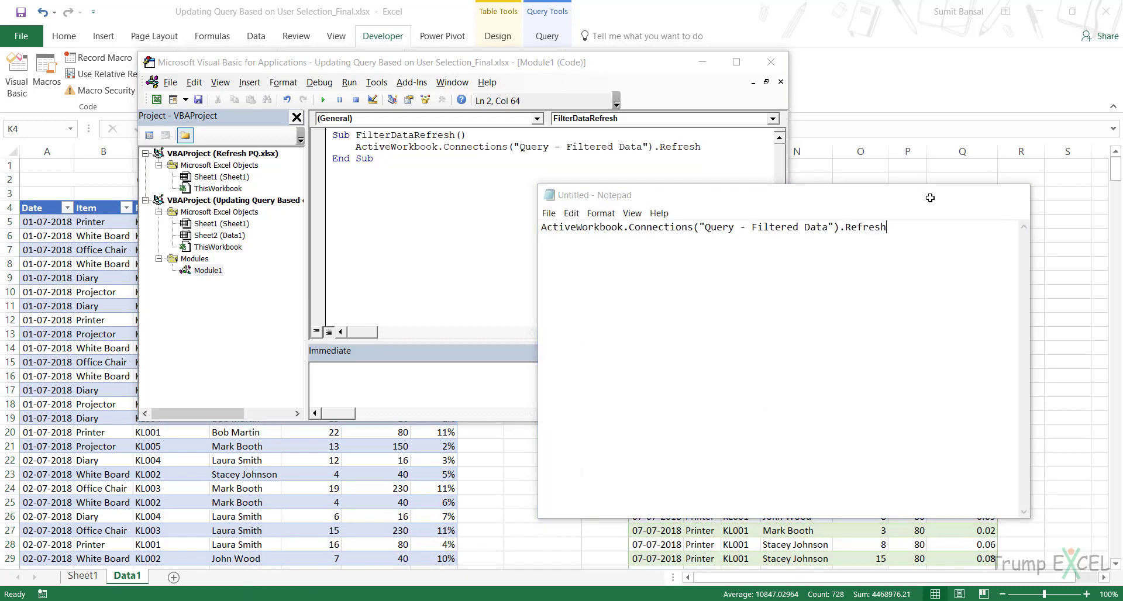
pyautogui.click(930, 199)
pyautogui.click(428, 170)
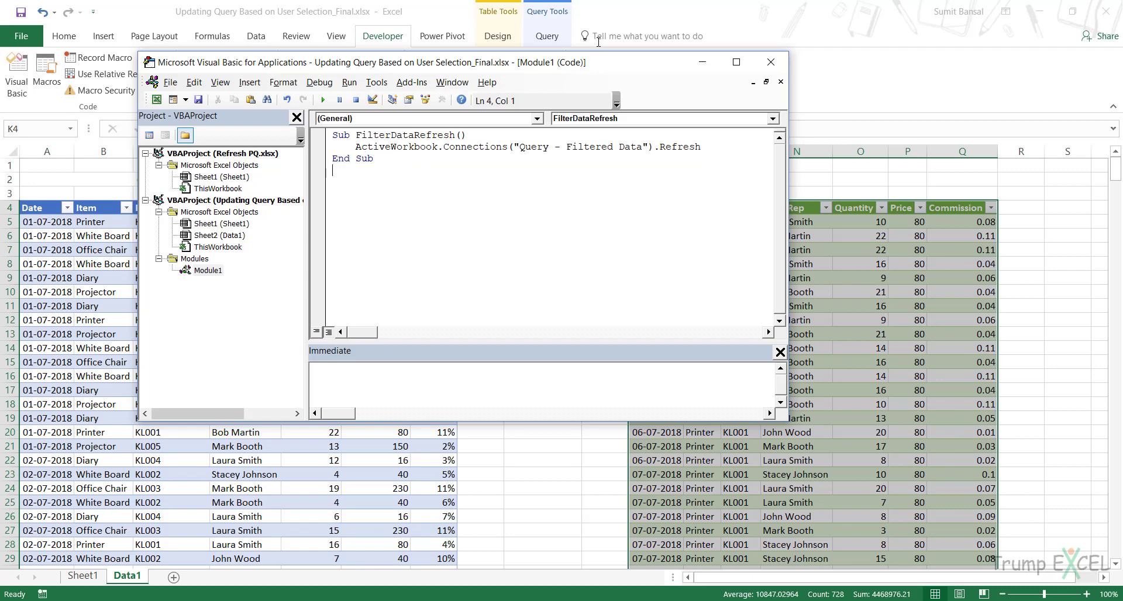
pyautogui.click(703, 62)
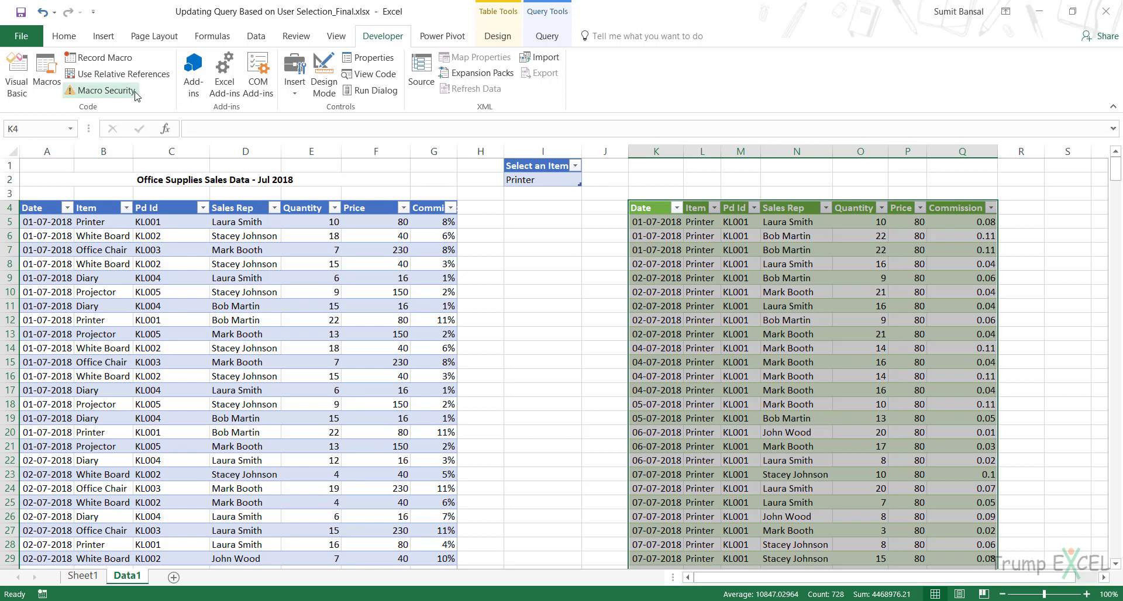
# - Draw a rectangle about 0.8 cm high and 3.77 cm wide beside the item selector and give it the orange shape style
pyautogui.click(105, 37)
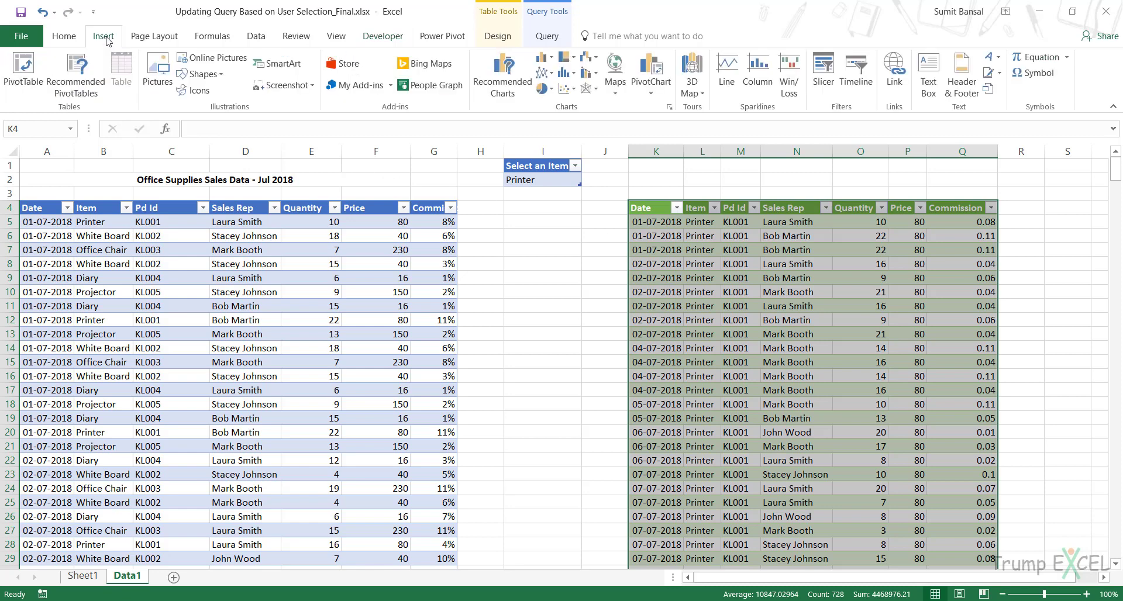
pyautogui.click(203, 75)
pyautogui.click(234, 108)
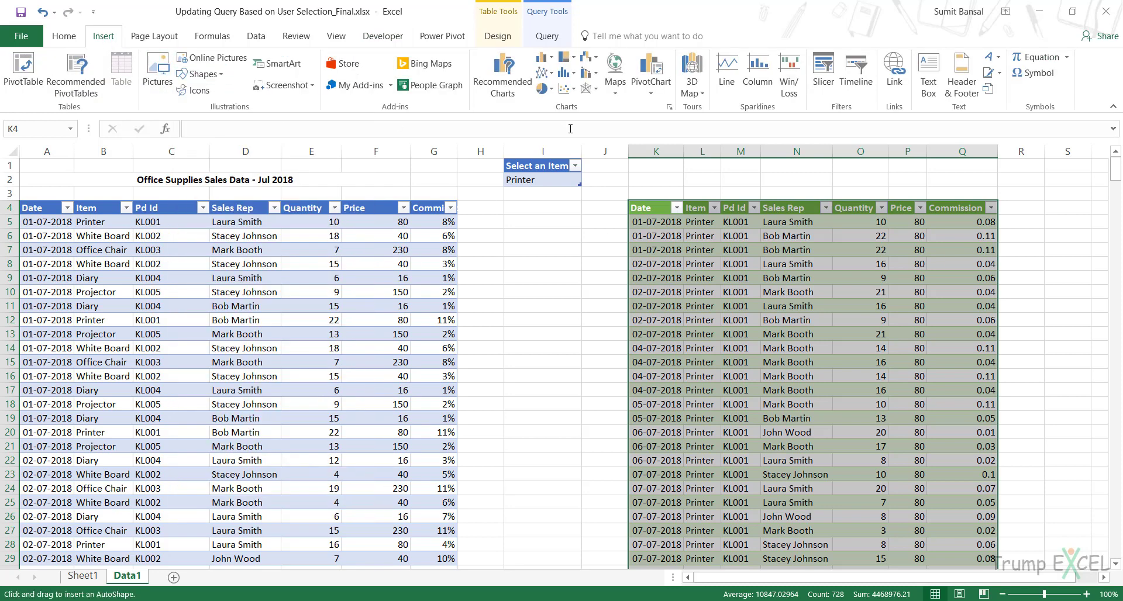
pyautogui.moveTo(609, 161)
pyautogui.mouseDown()
pyautogui.moveTo(708, 185)
pyautogui.moveTo(666, 177)
pyautogui.mouseUp()
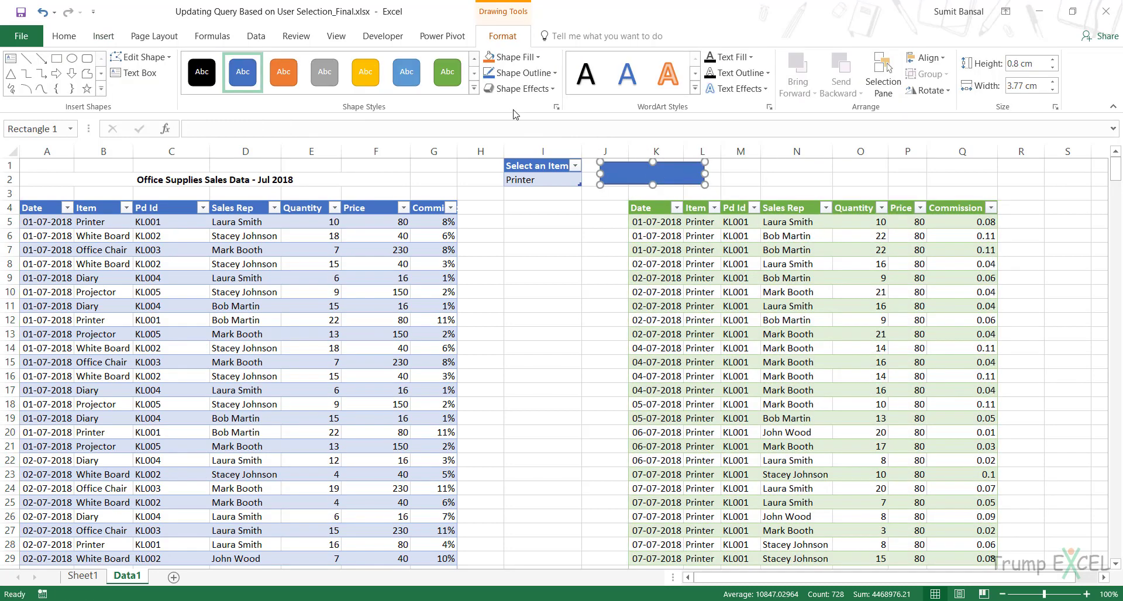
pyautogui.click(288, 81)
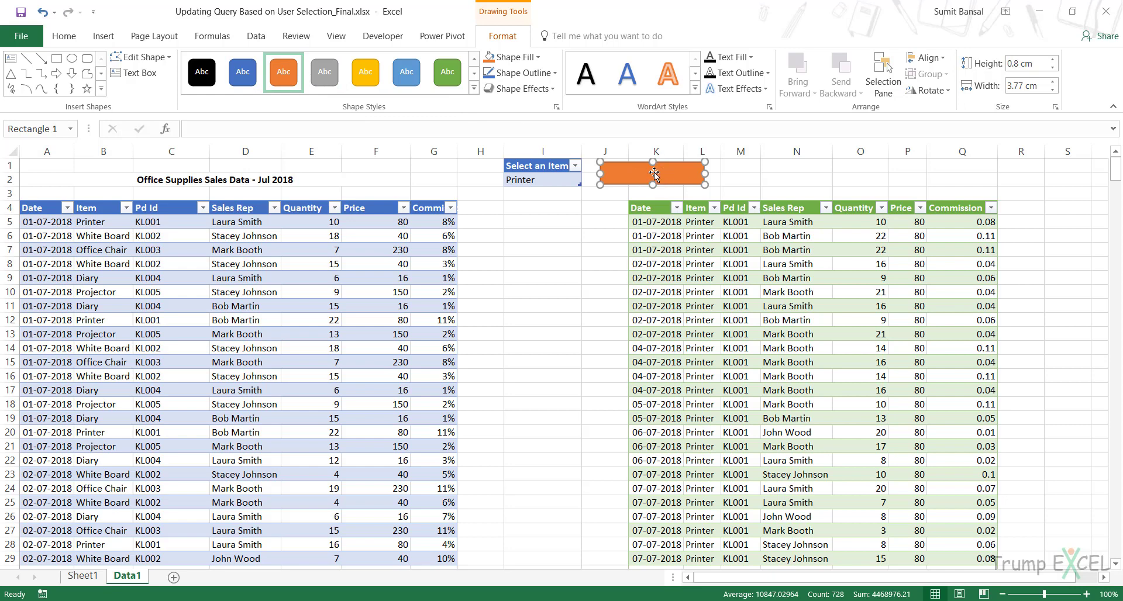
pyautogui.press('F2')
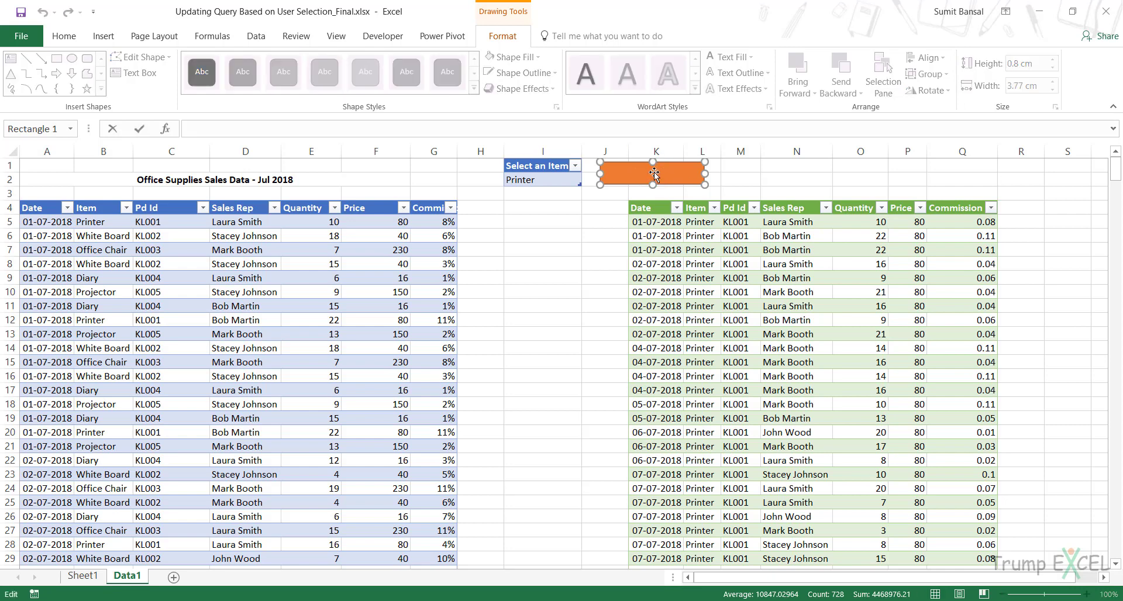
pyautogui.write('RES')
pyautogui.press('Return')
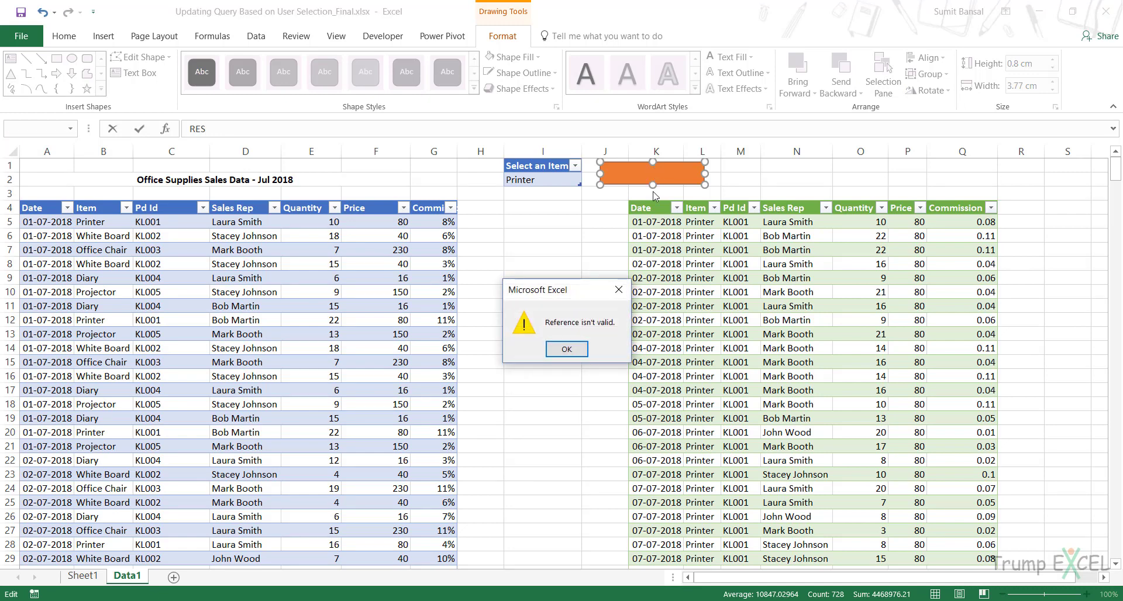
pyautogui.press('Return')
pyautogui.press('Return')
pyautogui.press('Return')
pyautogui.press('Return')
pyautogui.press('Return')
pyautogui.press('Return')
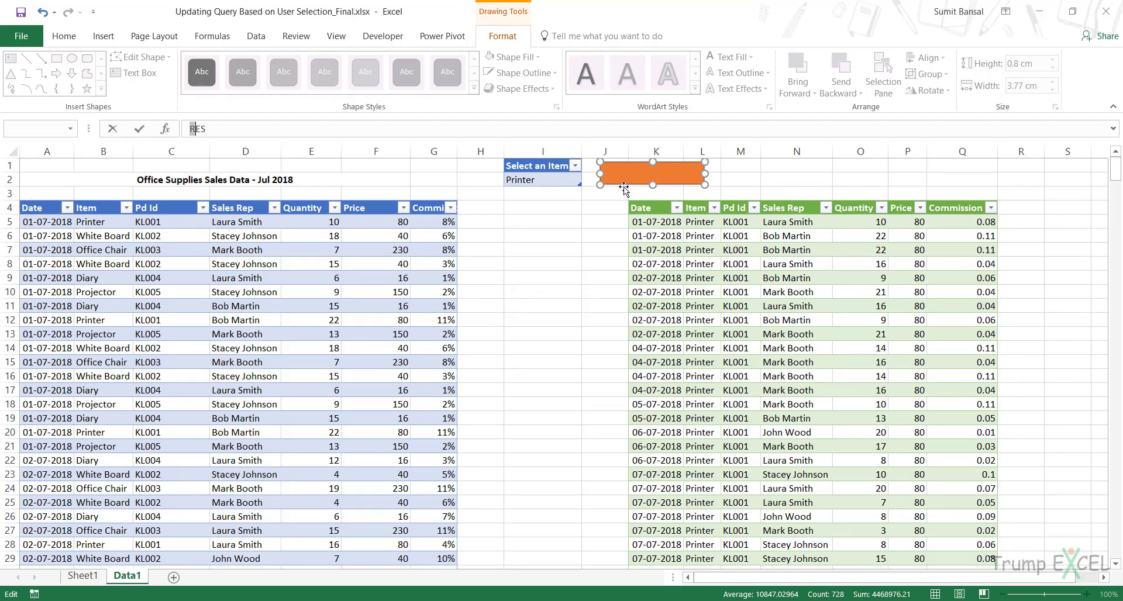
pyautogui.press('Return')
pyautogui.press('BackSpace')
pyautogui.click(555, 229)
pyautogui.press('Return')
pyautogui.press('Escape')
# - Label the orange rectangle REFRESH in bold, horizontally centred 14-point text
pyautogui.rightClick(627, 178)
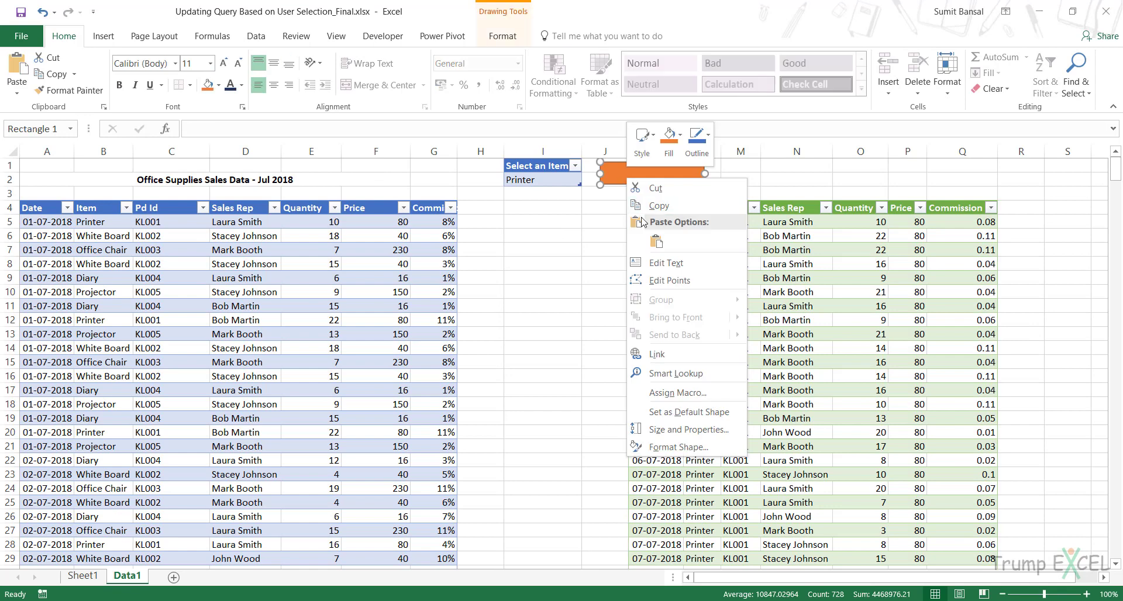
pyautogui.click(662, 264)
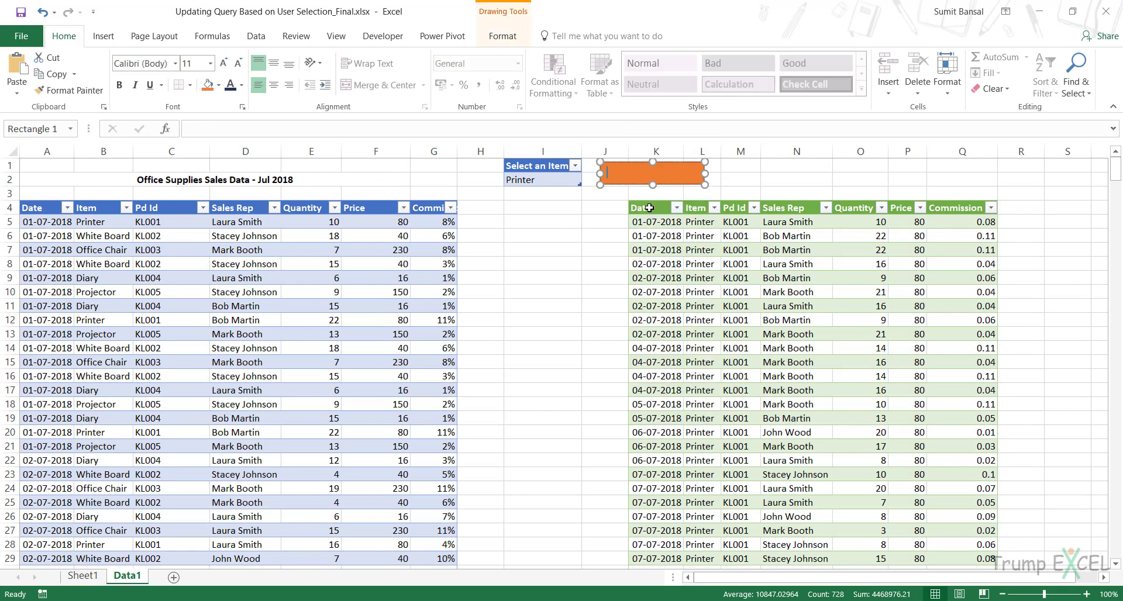
pyautogui.doubleClick(633, 175)
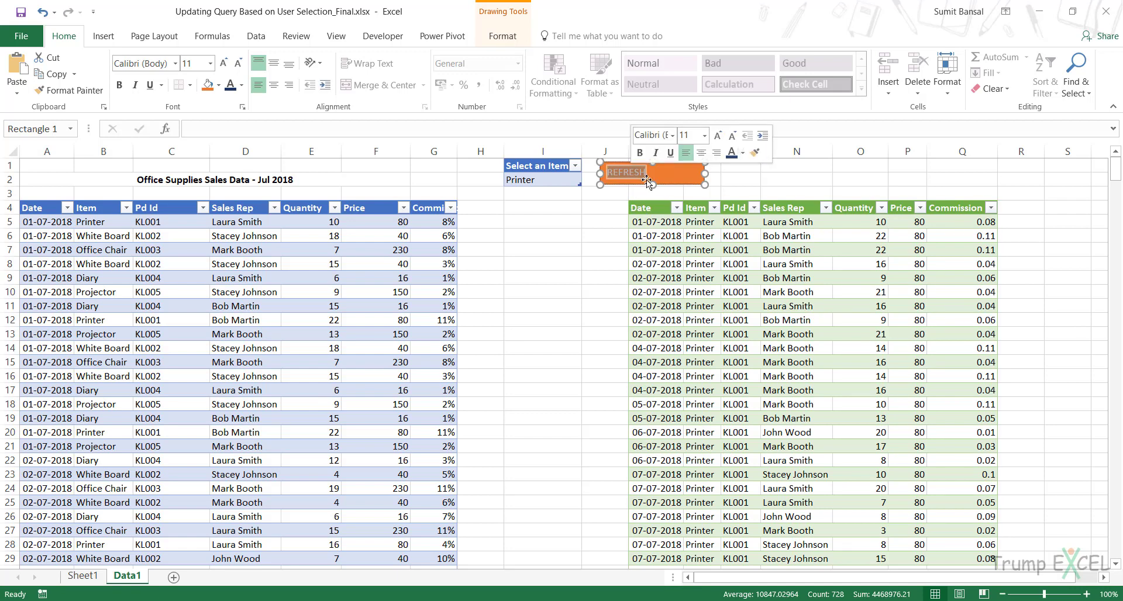
pyautogui.hotkey('ctrl', 'b')
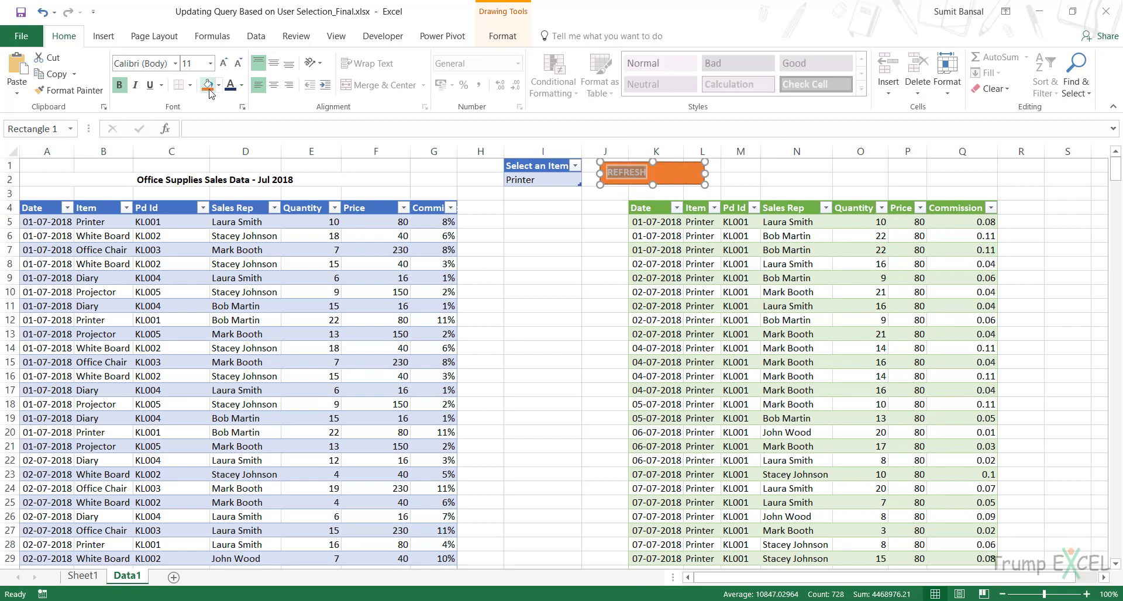
pyautogui.click(273, 86)
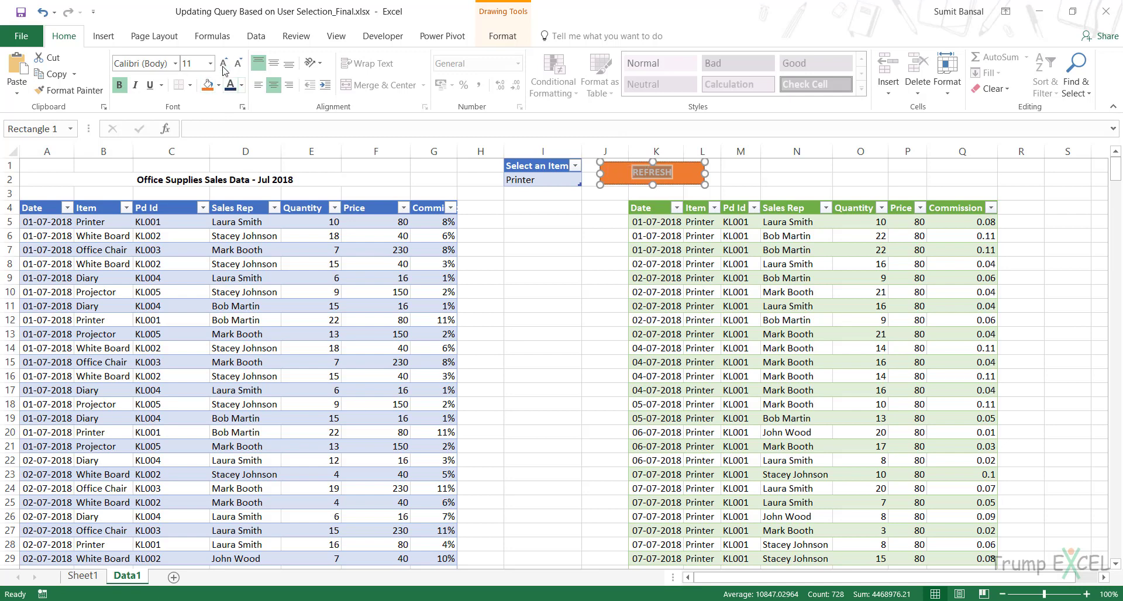
pyautogui.click(210, 63)
pyautogui.click(192, 164)
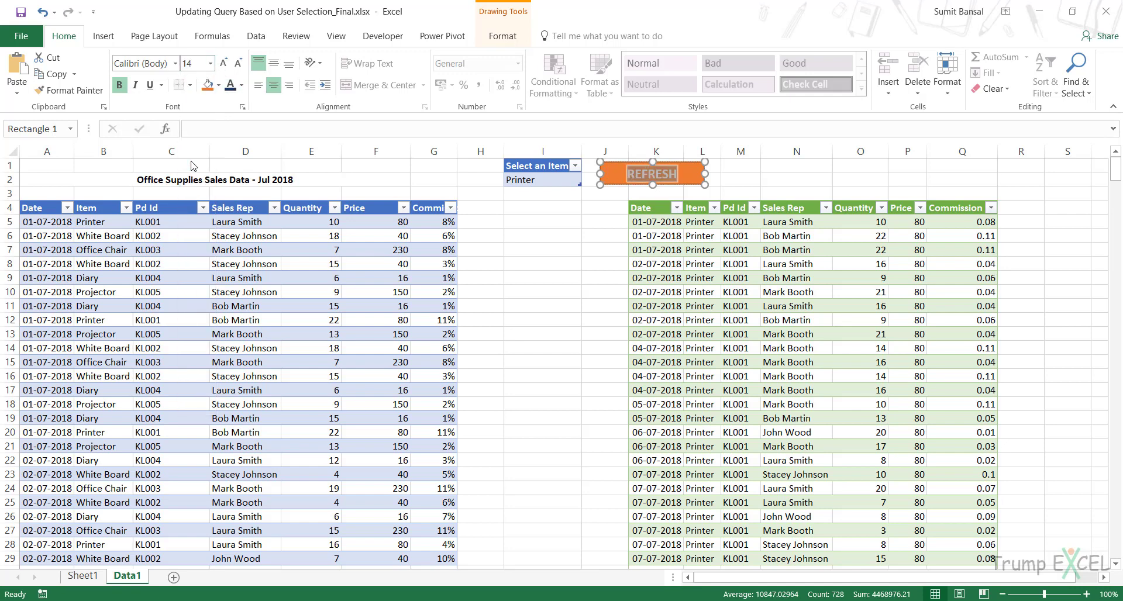
pyautogui.click(571, 232)
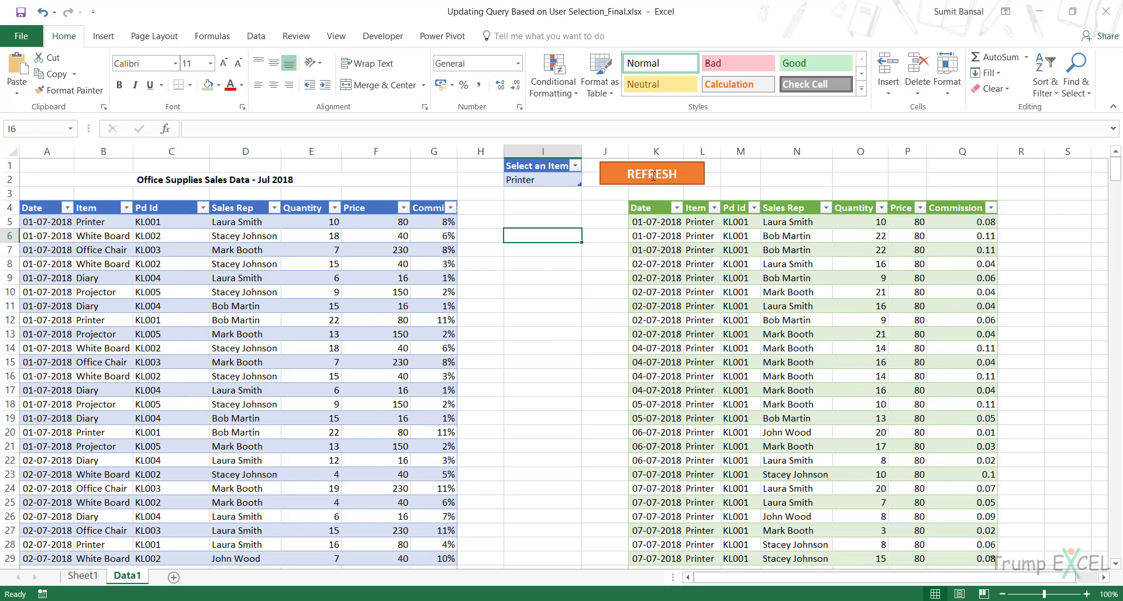
pyautogui.click(550, 180)
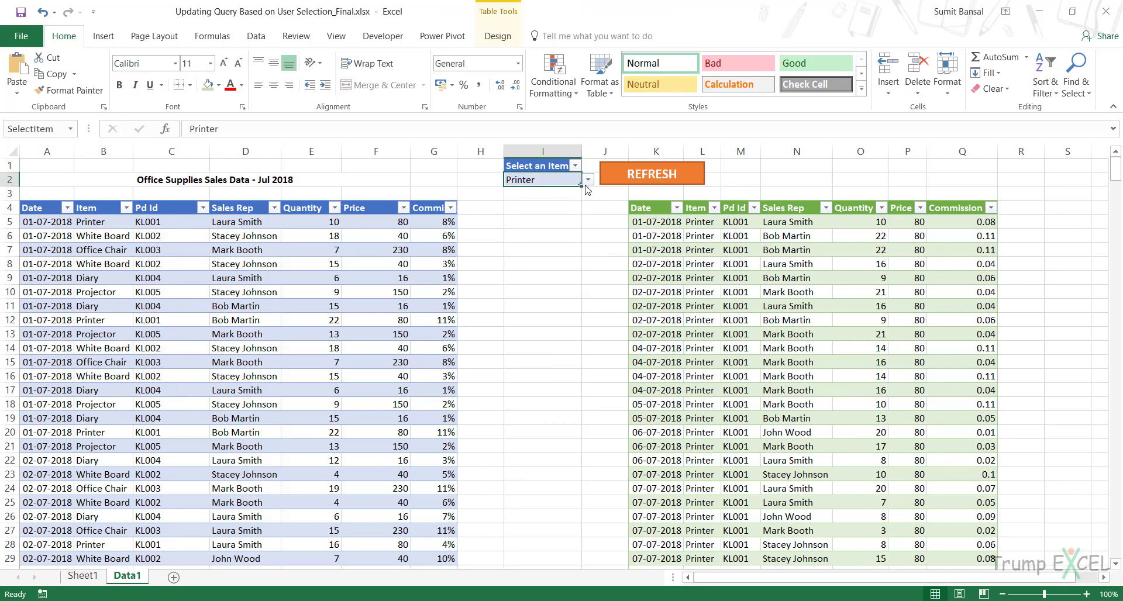
# - Assign the FilterDataRefresh macro to the orange REFRESH rectangle and deselect the shape
pyautogui.rightClick(623, 180)
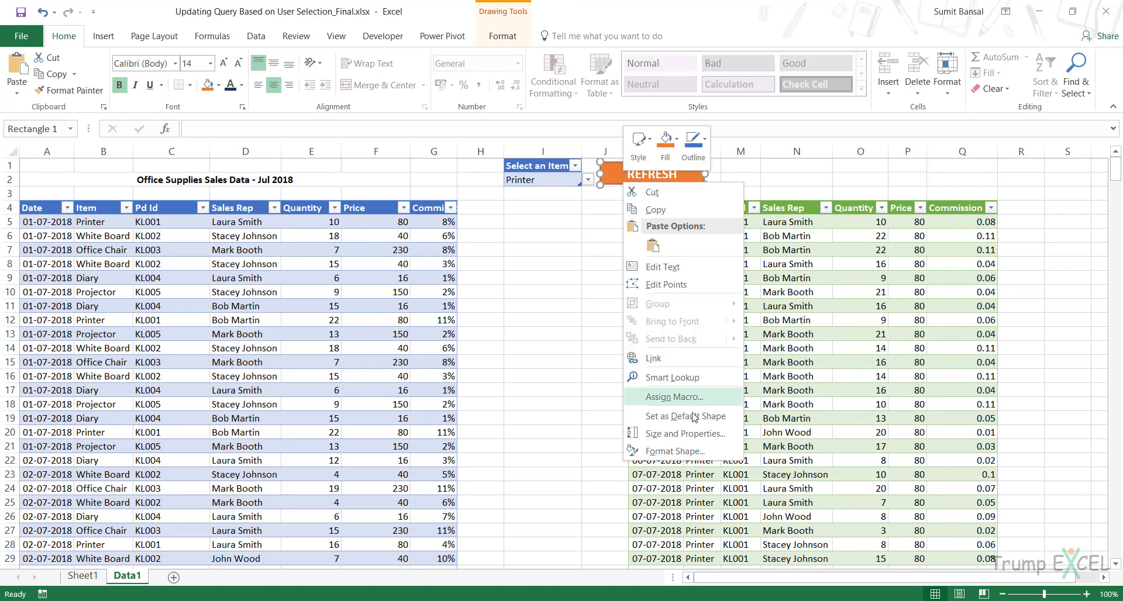
pyautogui.click(673, 397)
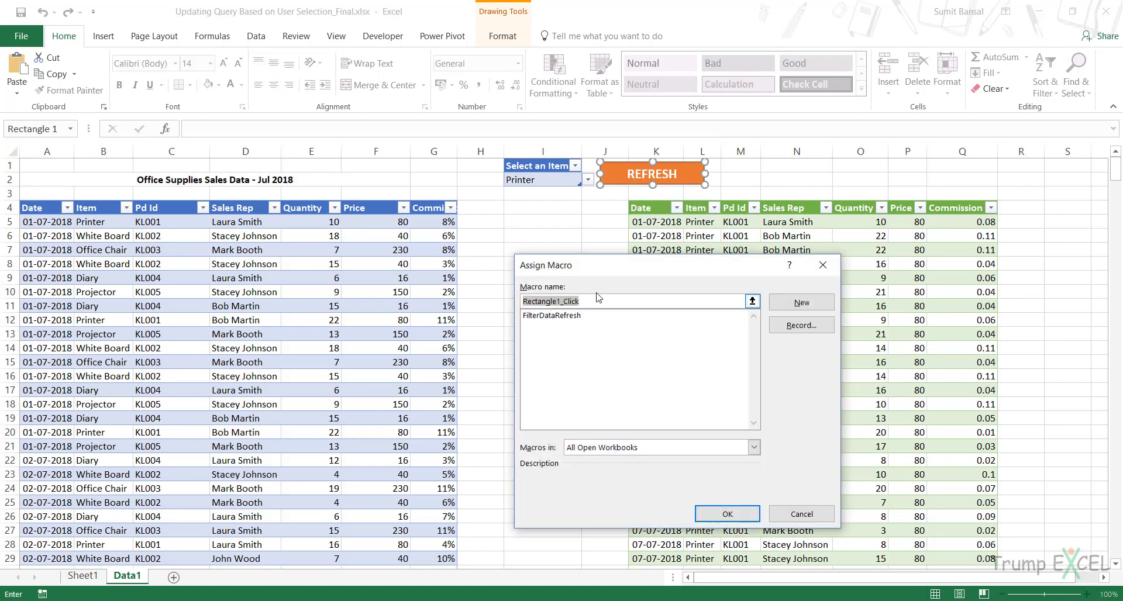
pyautogui.moveTo(521, 264); pyautogui.dragTo(295, 215)
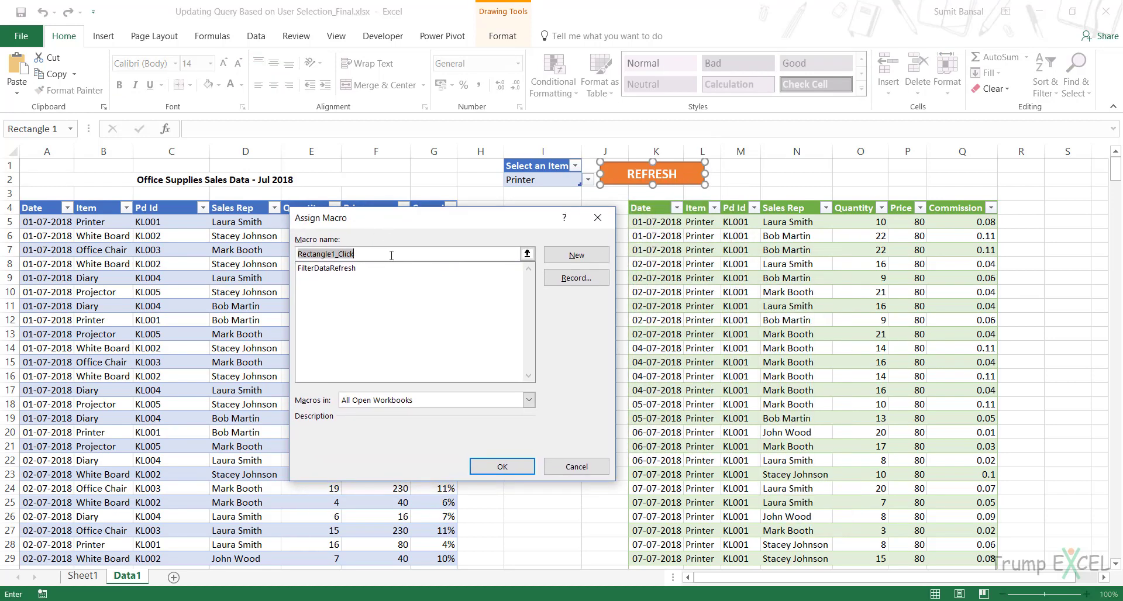
pyautogui.click(331, 270)
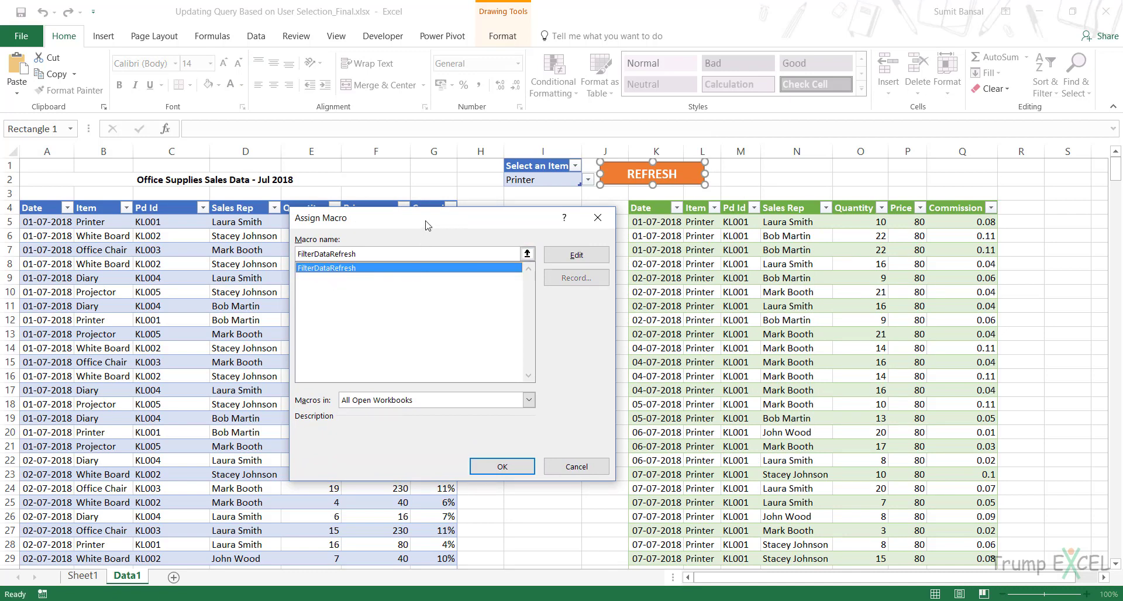
pyautogui.click(521, 466)
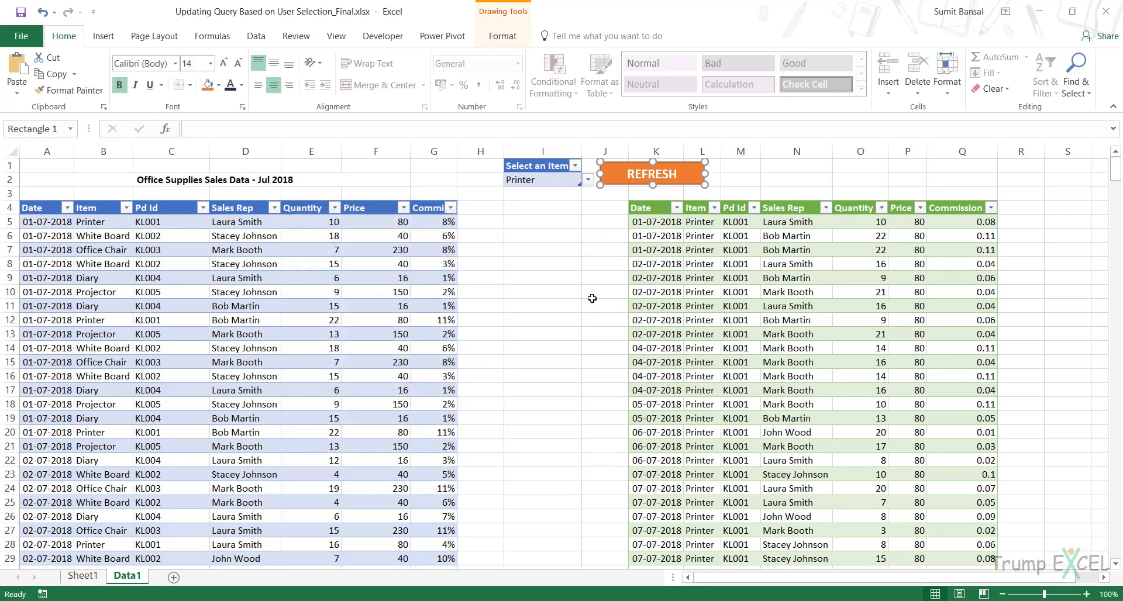
pyautogui.click(623, 199)
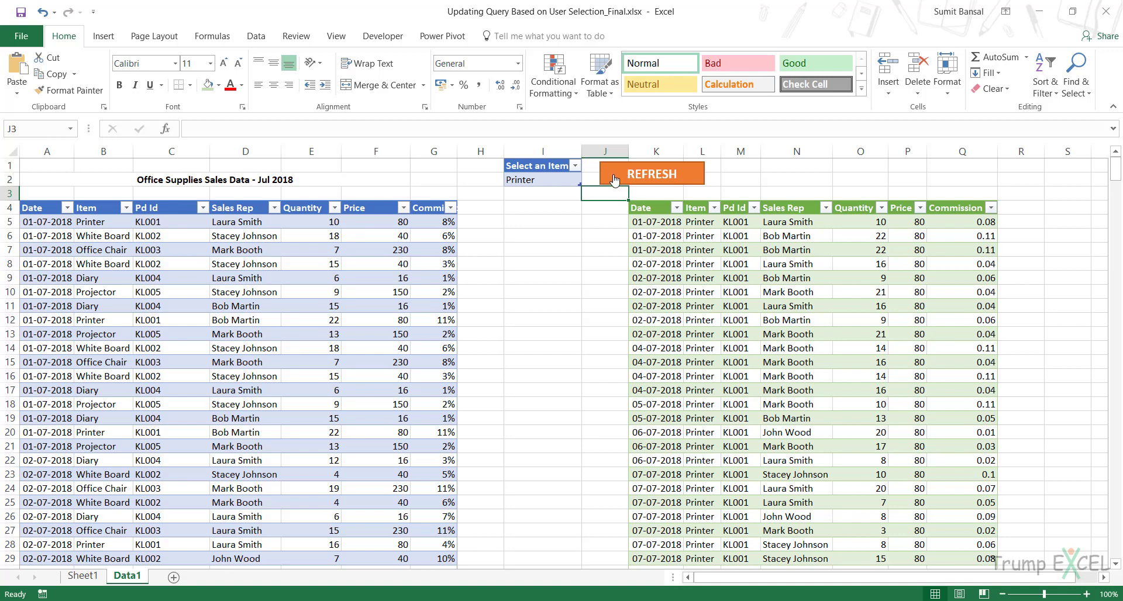
# - Choose Office Chair in the item selector and update the filtered table with the REFRESH shape
pyautogui.click(579, 180)
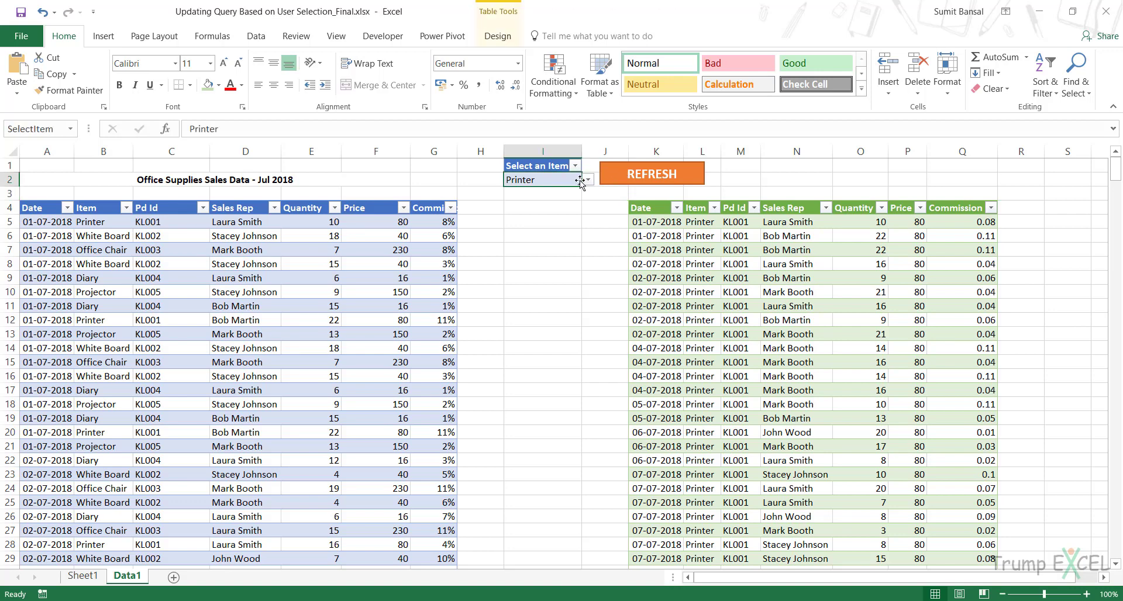
pyautogui.click(587, 180)
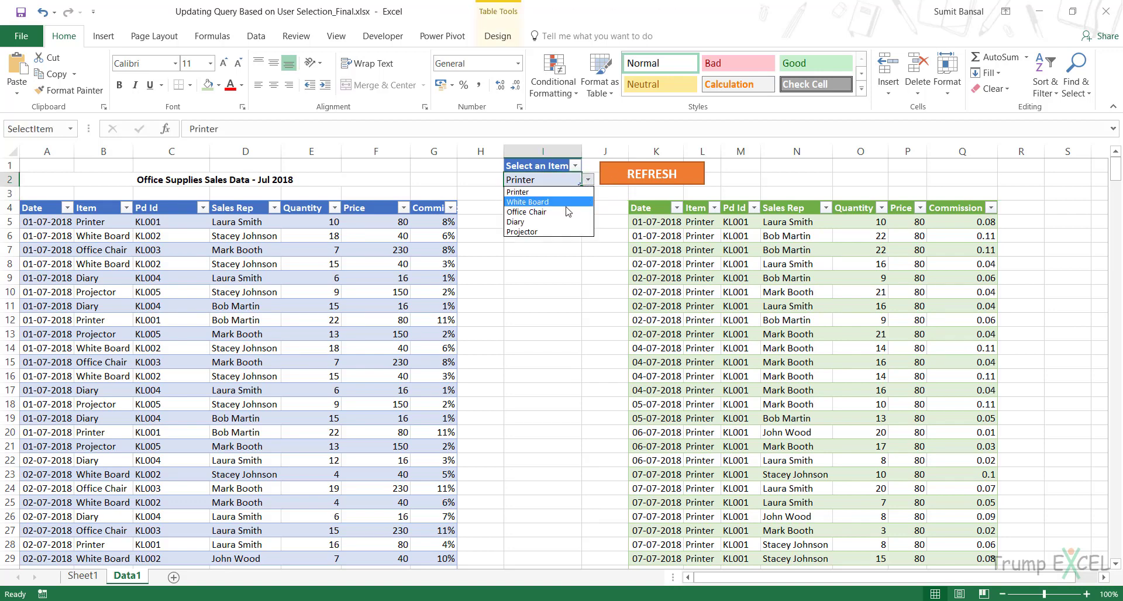
pyautogui.click(567, 205)
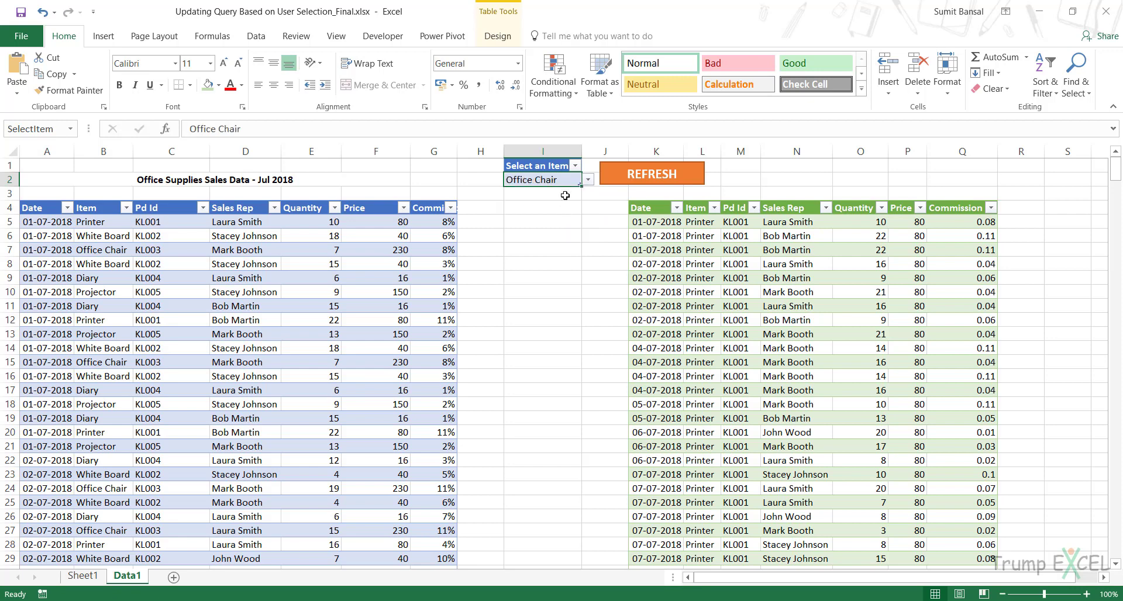
pyautogui.click(612, 181)
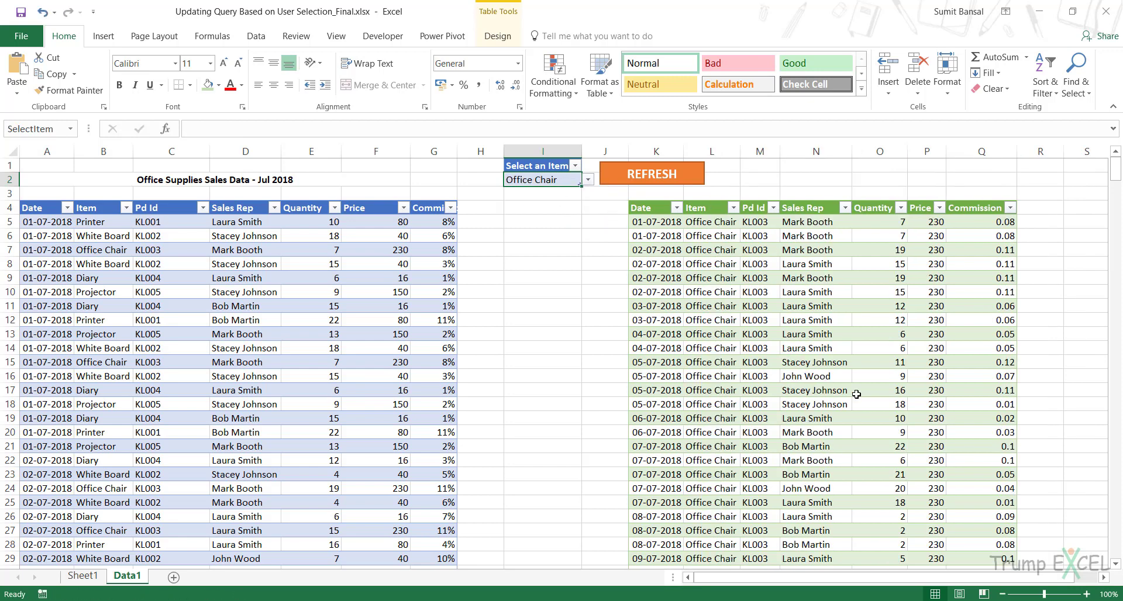
# - Refresh the filtered table for Projector, and set the item selector to Office Chair without refreshing
pyautogui.click(589, 182)
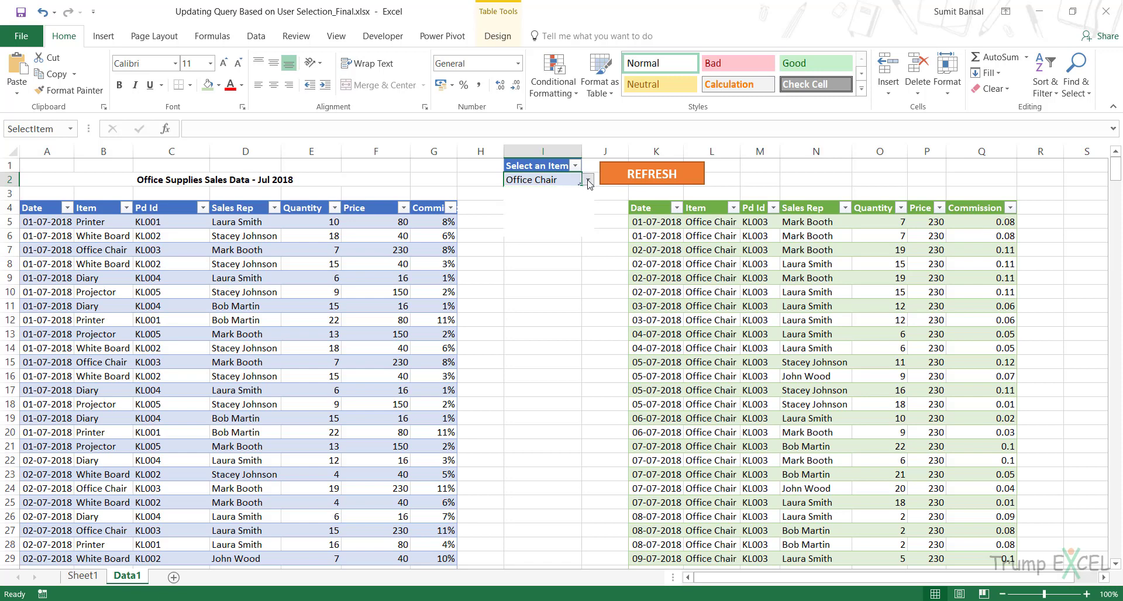
pyautogui.click(527, 232)
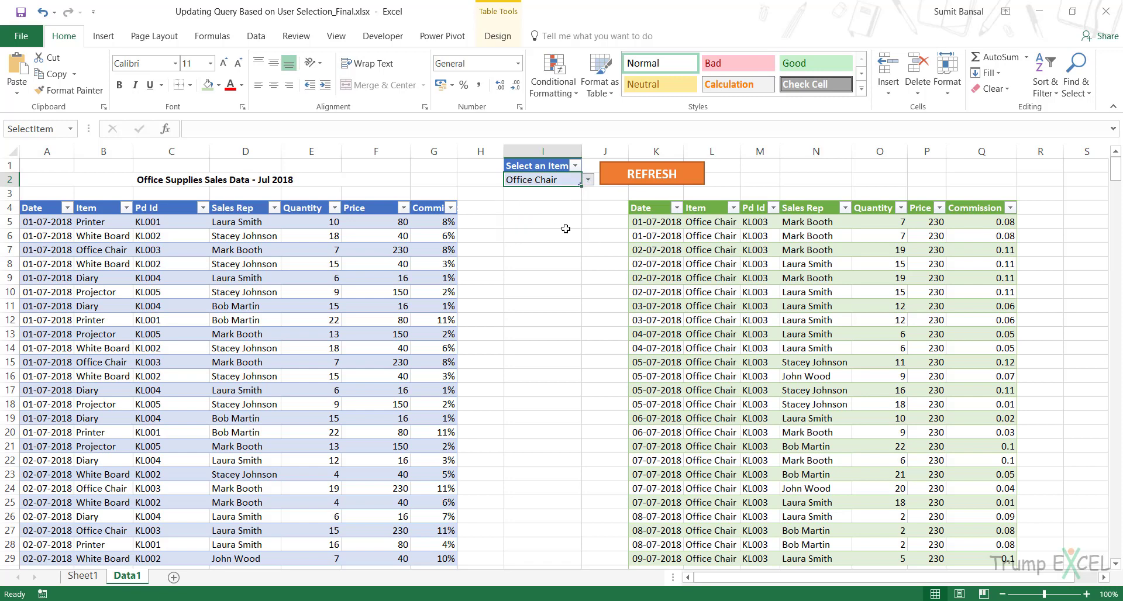
pyautogui.click(617, 182)
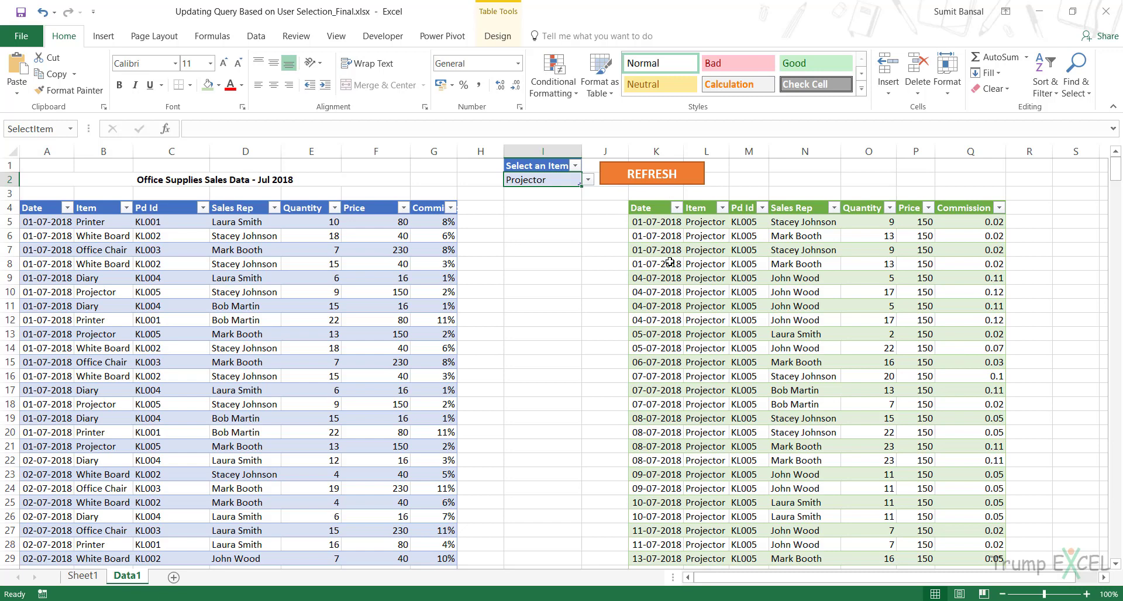
pyautogui.click(587, 181)
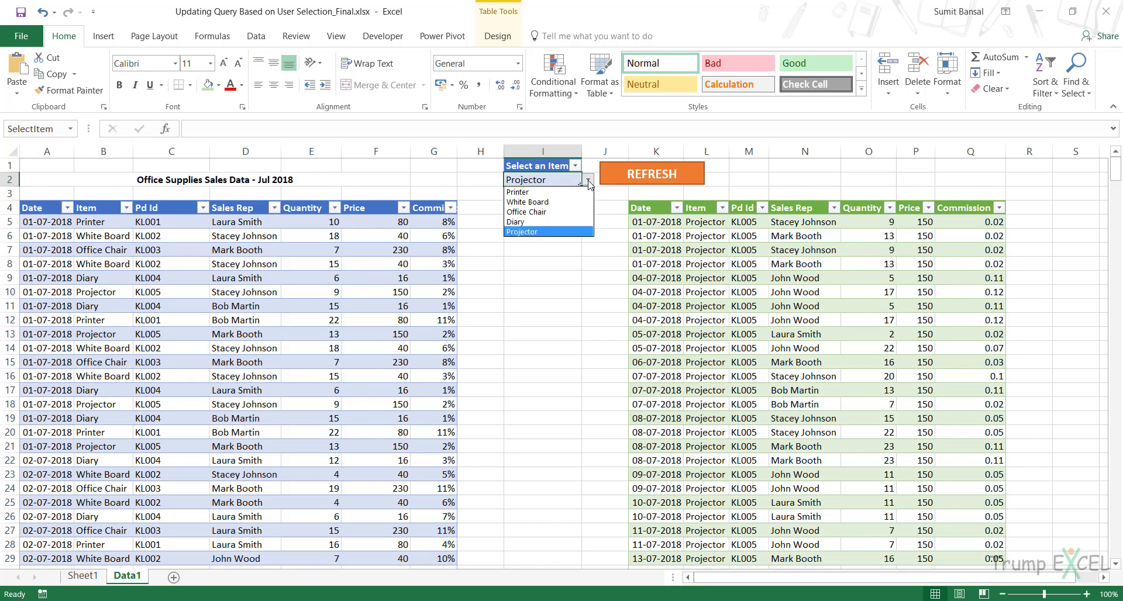
pyautogui.click(574, 213)
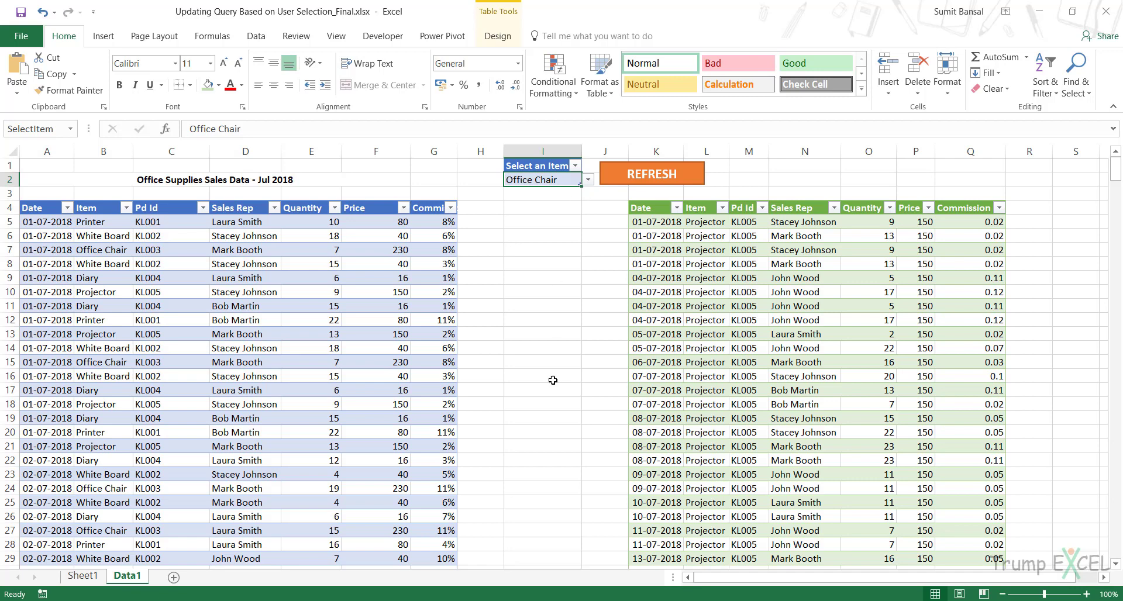
# - Copy the ActiveWorkbook.Connections("Query - Filtered Data").Refresh line from Notepad and return to the workbook
pyautogui.hotkey('alt', 'Tab')
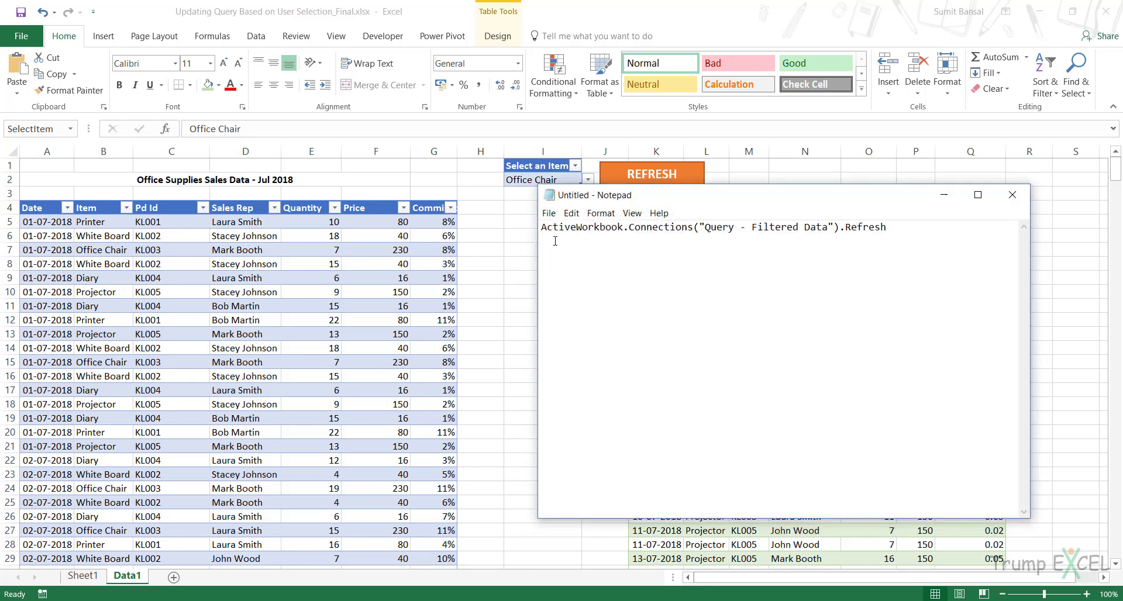
pyautogui.moveTo(543, 227); pyautogui.dragTo(904, 228)
pyautogui.hotkey('ctrl', 'c')
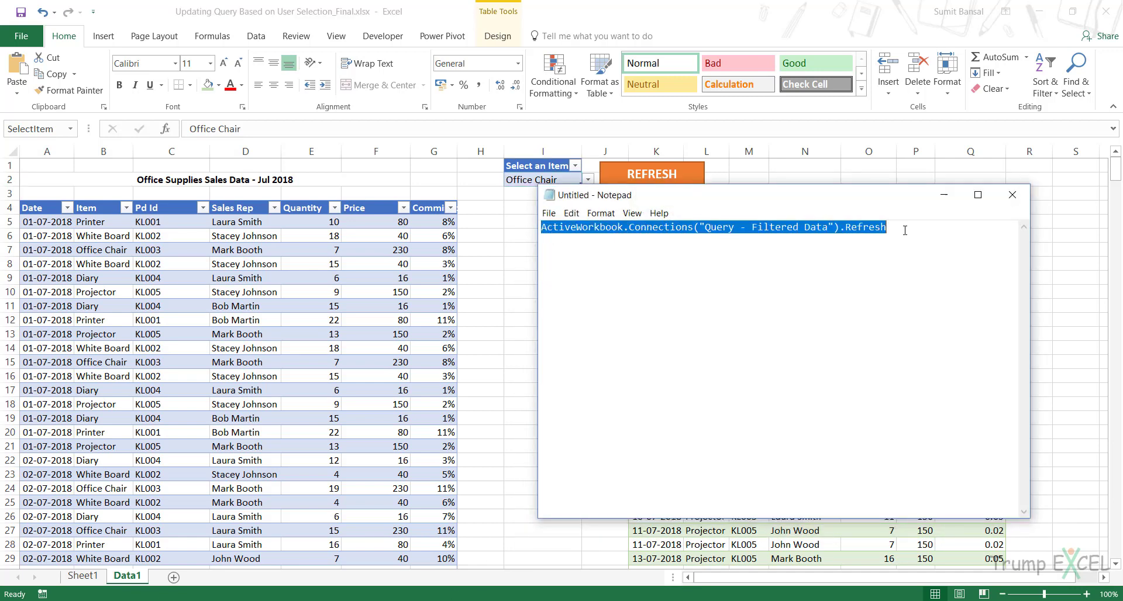
pyautogui.click(946, 193)
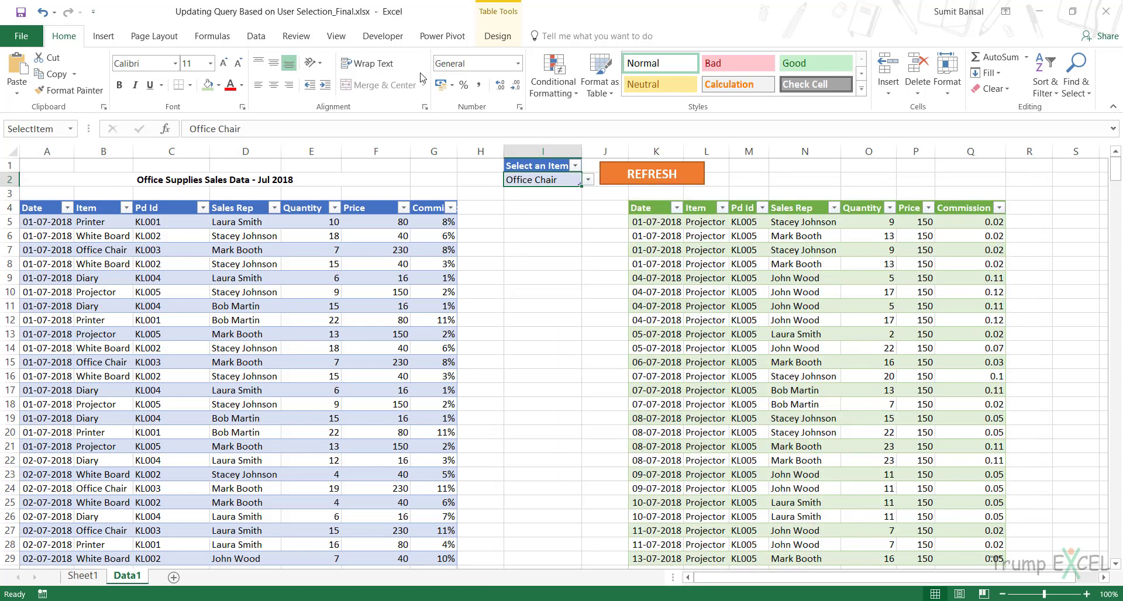
# - Open the code window of the Data1 sheet in the Visual Basic editor
pyautogui.click(377, 36)
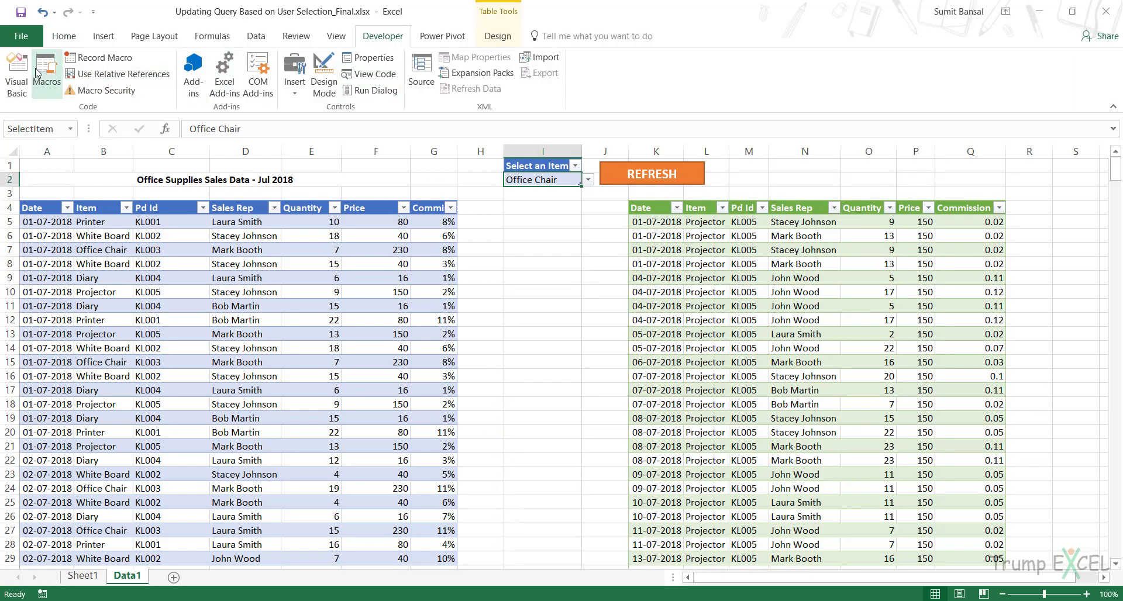
pyautogui.click(17, 76)
pyautogui.moveTo(351, 68); pyautogui.dragTo(670, 116)
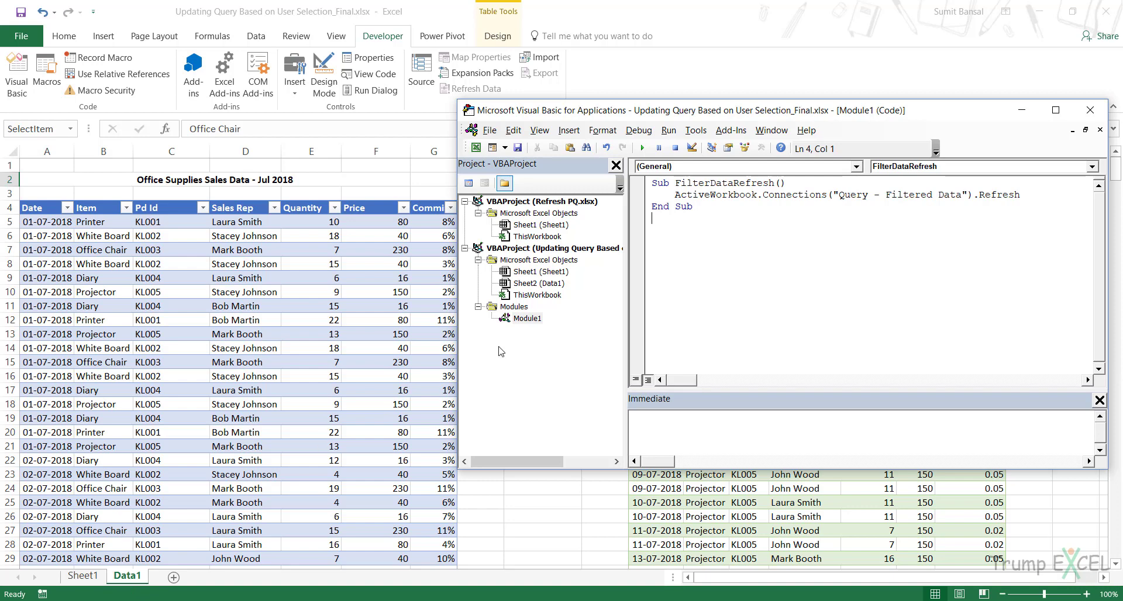
pyautogui.doubleClick(539, 283)
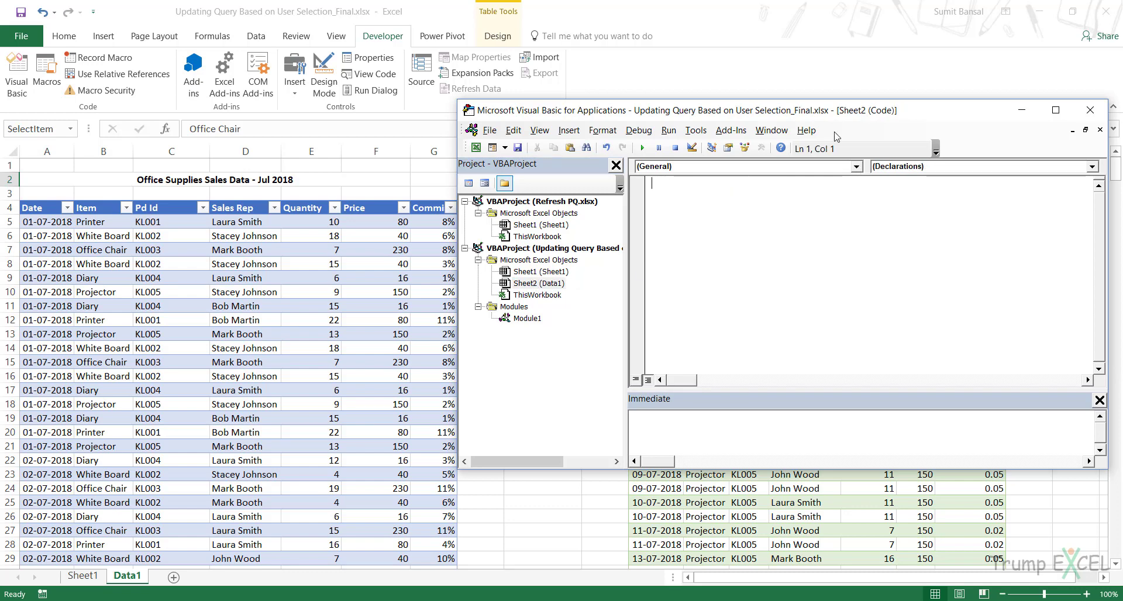
pyautogui.moveTo(835, 110); pyautogui.dragTo(619, 99)
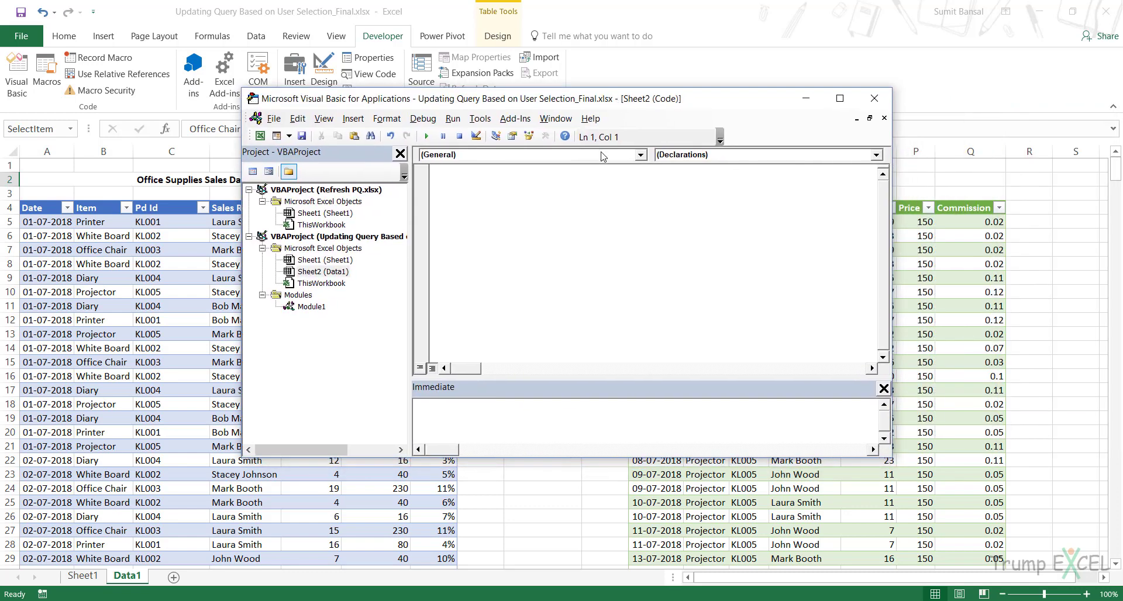
# - Add an empty Worksheet_Change event procedure to the Data1 sheet code and delete the Worksheet_SelectionChange procedure
pyautogui.click(604, 155)
pyautogui.click(600, 179)
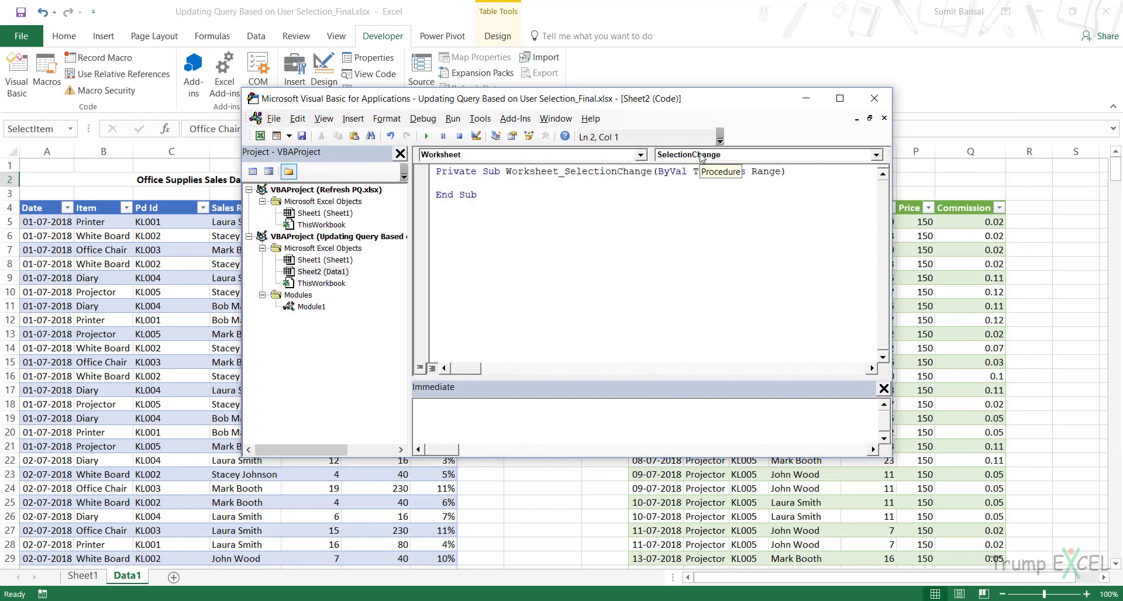
pyautogui.click(720, 155)
pyautogui.moveTo(879, 226); pyautogui.dragTo(879, 188)
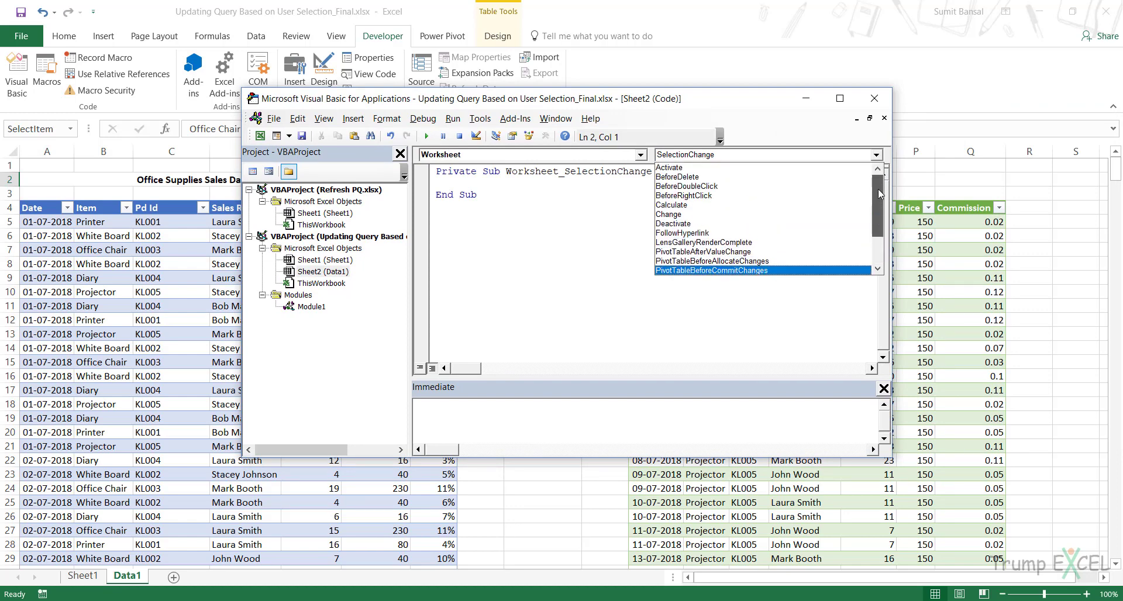
pyautogui.click(772, 215)
pyautogui.moveTo(488, 248); pyautogui.dragTo(435, 219)
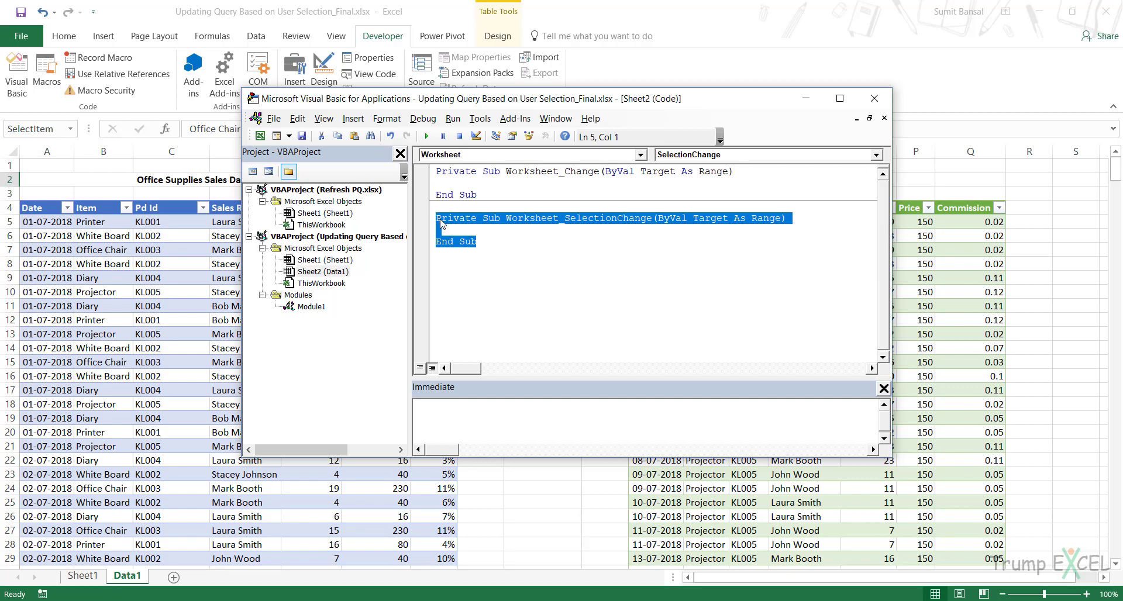
pyautogui.press('Delete')
pyautogui.press('BackSpace')
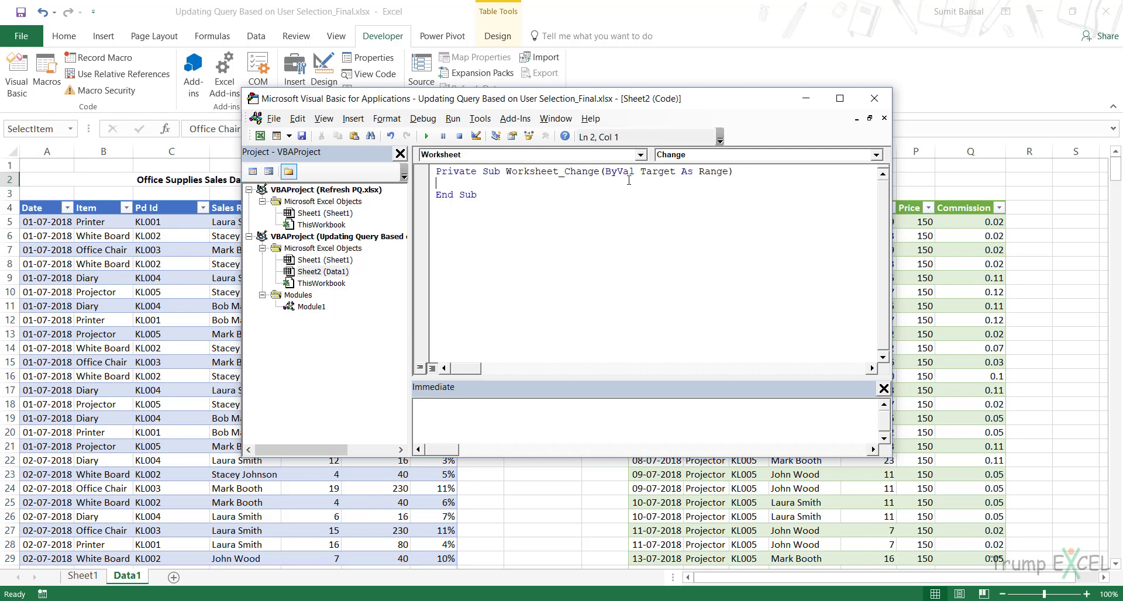
# - Write the condition If Target.Address = "$I$2" Then inside the Worksheet_Change procedure
pyautogui.moveTo(640, 172); pyautogui.dragTo(677, 174)
pyautogui.click(479, 190)
pyautogui.press('Up')
pyautogui.write('If Target.Ad')
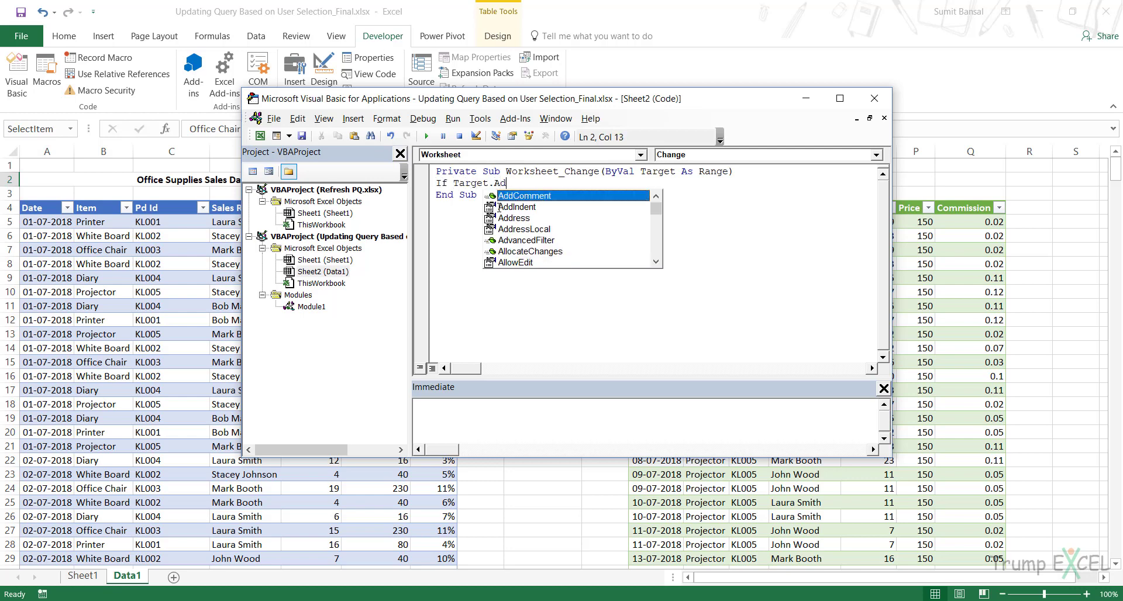
pyautogui.write('dress =')
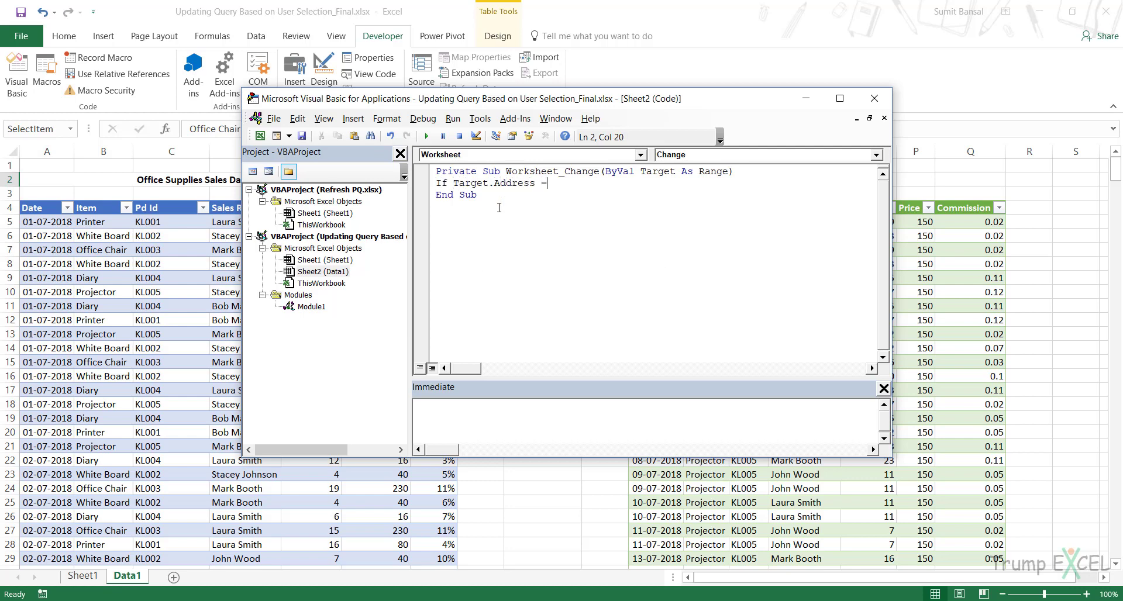
pyautogui.moveTo(544, 103); pyautogui.dragTo(523, 221)
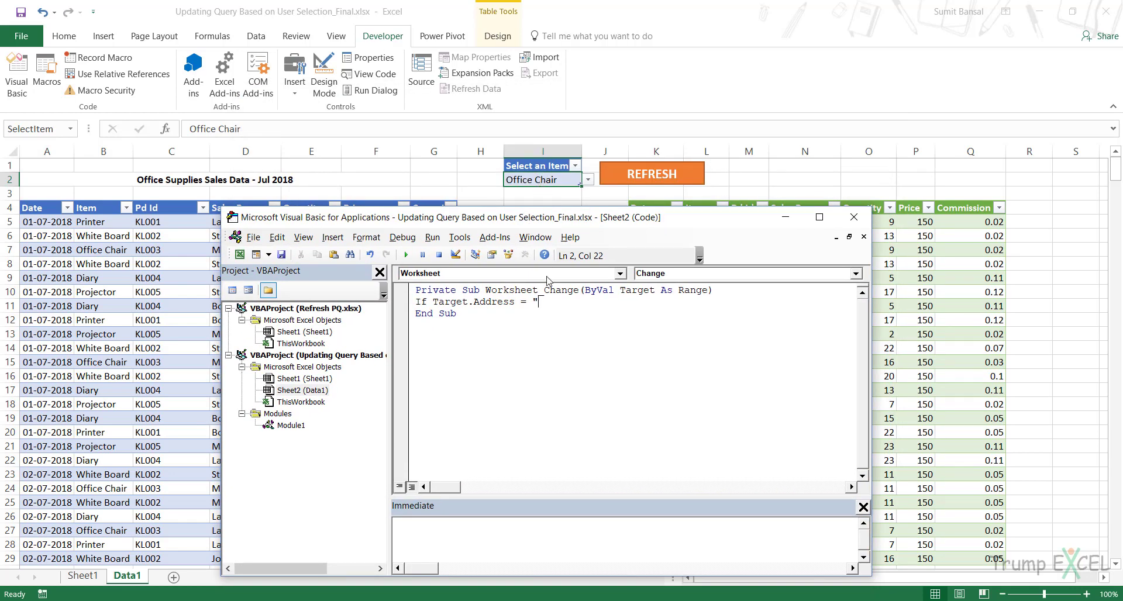
pyautogui.write('"$I$2" Then')
pyautogui.press('Return')
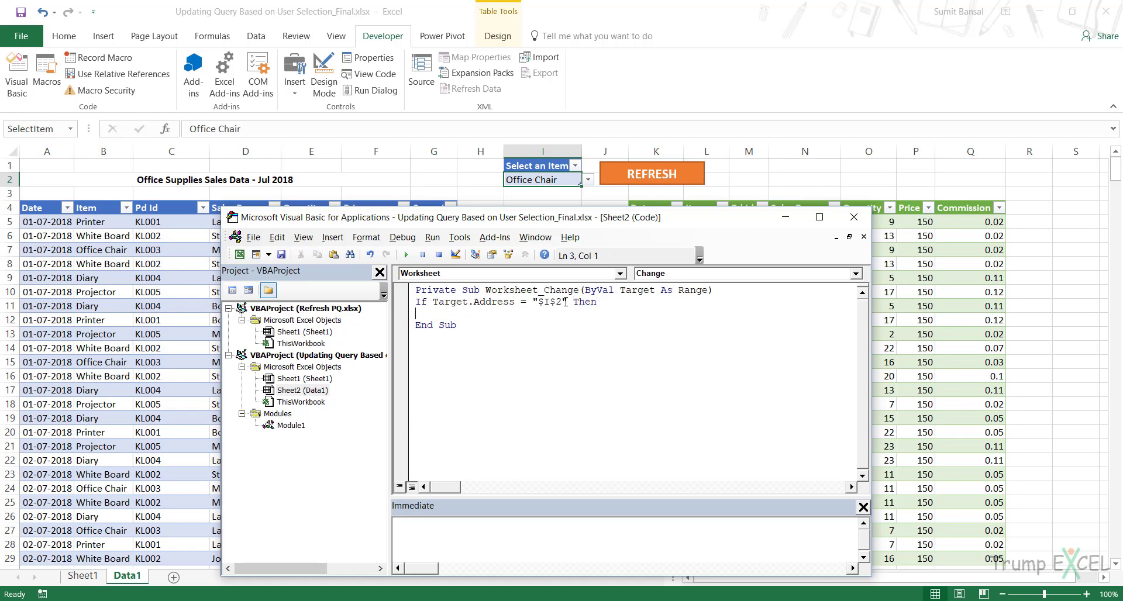
# - Paste the copied refresh statement indented under the condition and close the block with End If
pyautogui.hotkey('ctrl', 'v')
pyautogui.press('Return')
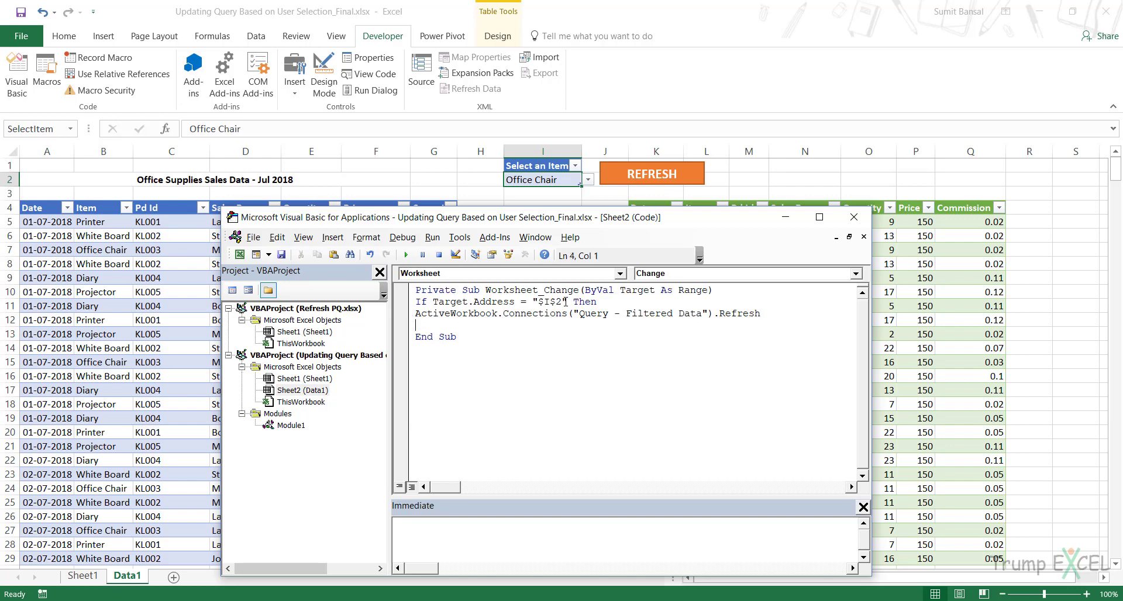
pyautogui.press('Up')
pyautogui.press('Tab')
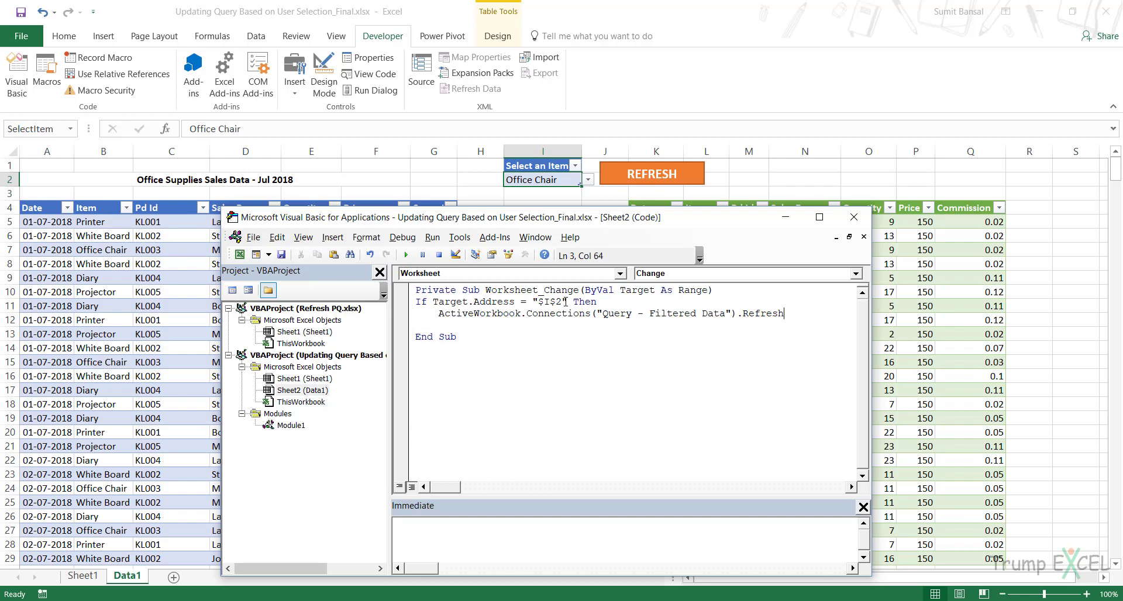
pyautogui.write('End If')
pyautogui.moveTo(514, 217); pyautogui.dragTo(375, 152)
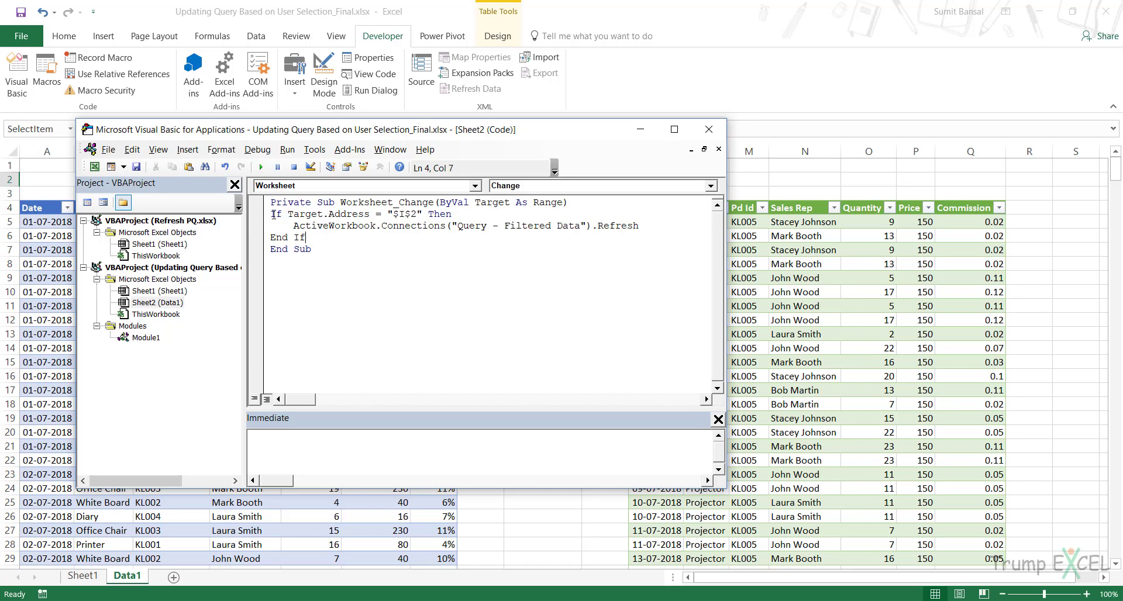
pyautogui.moveTo(270, 215); pyautogui.dragTo(452, 215)
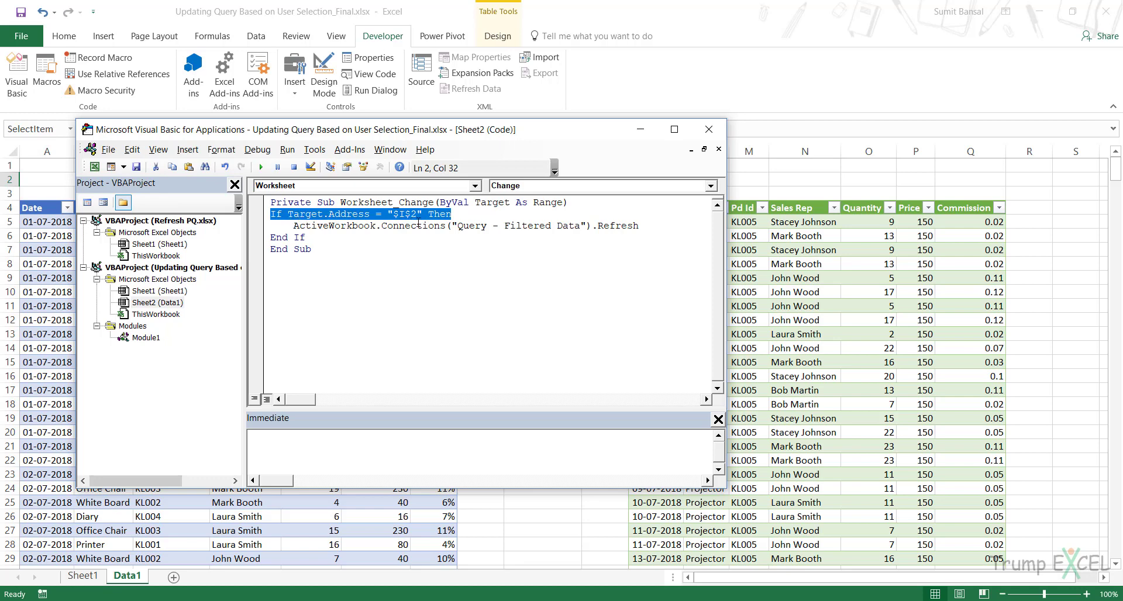
pyautogui.moveTo(341, 227); pyautogui.dragTo(597, 222)
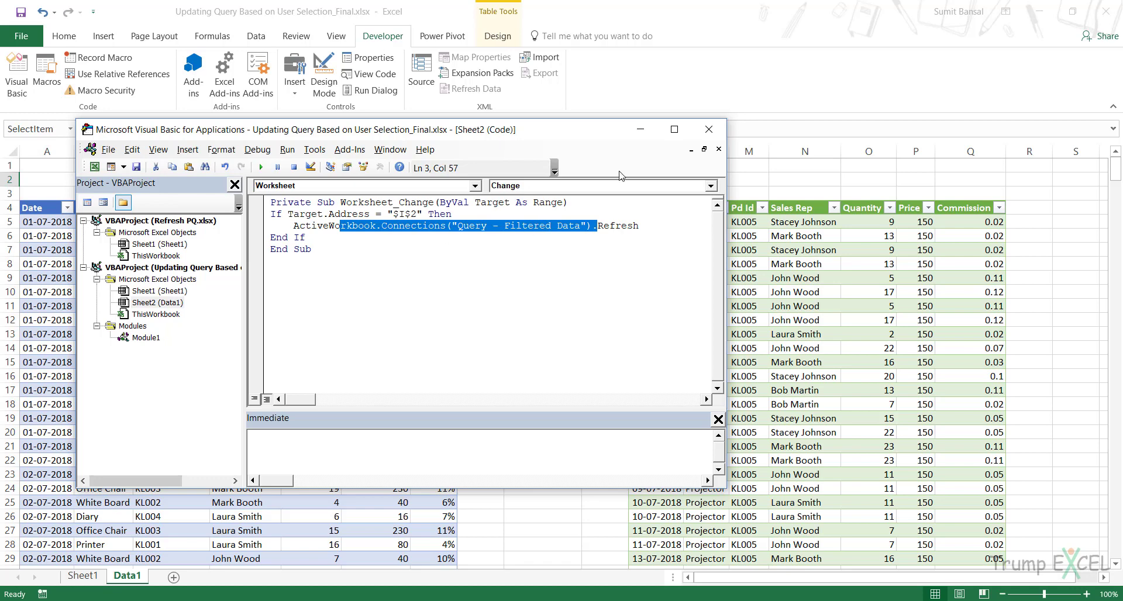
# - Test the automatic refresh on the Data1 sheet by choosing White Board and then Diary in the item selector in I2
pyautogui.click(640, 129)
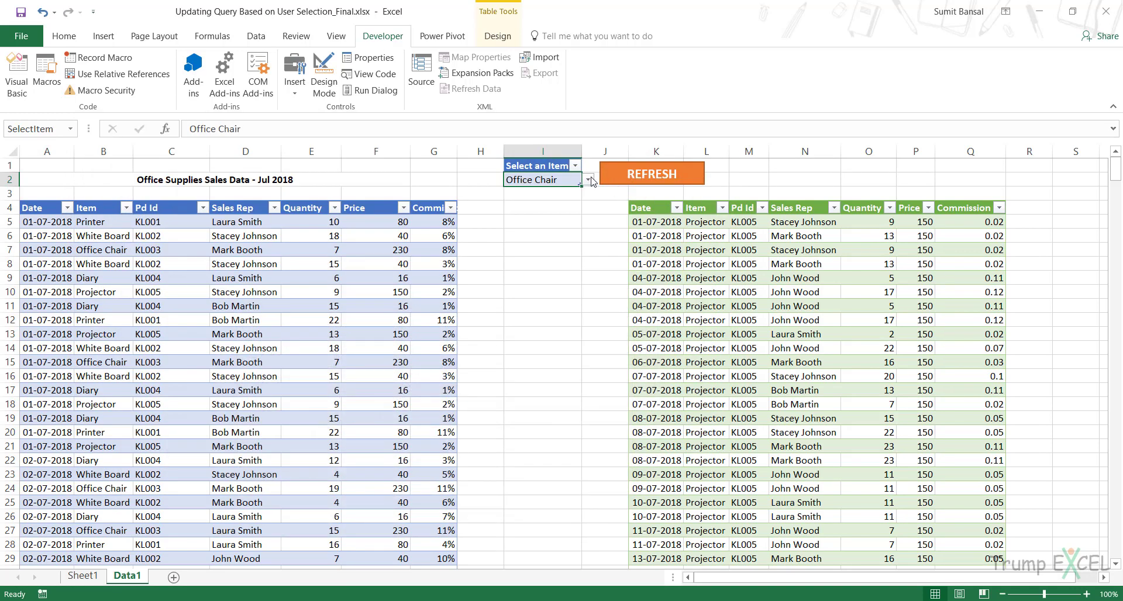
pyautogui.click(587, 180)
pyautogui.click(577, 202)
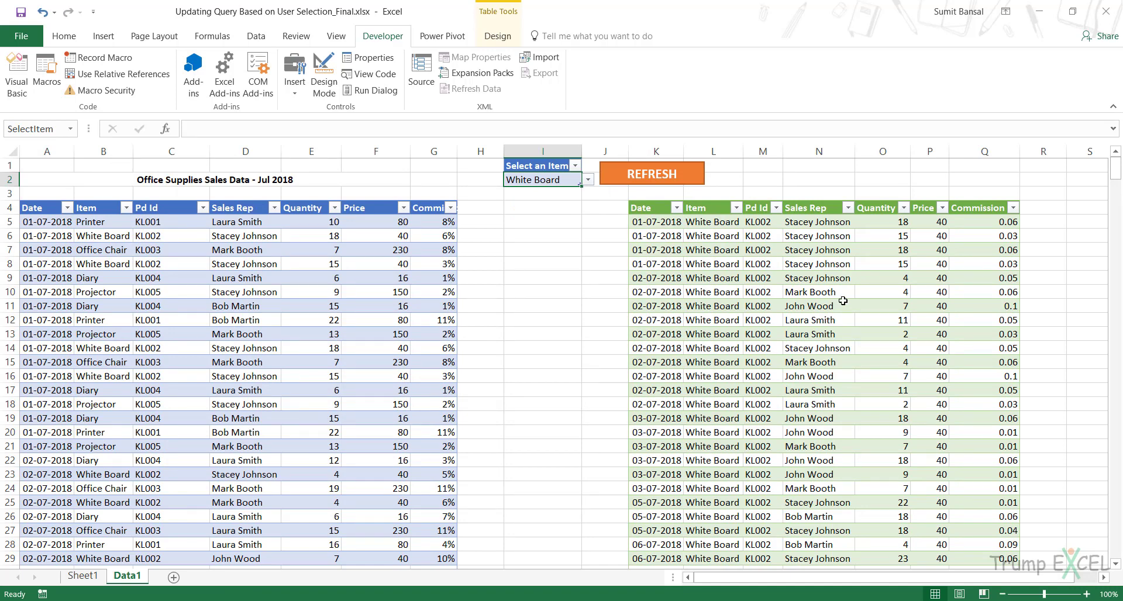
pyautogui.click(587, 180)
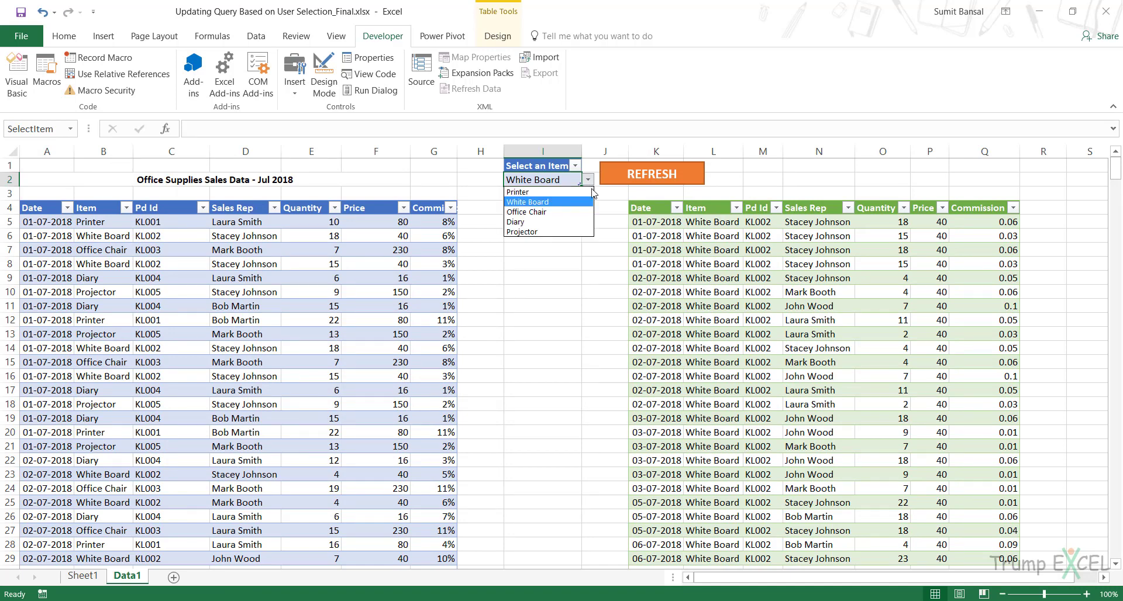
pyautogui.click(576, 220)
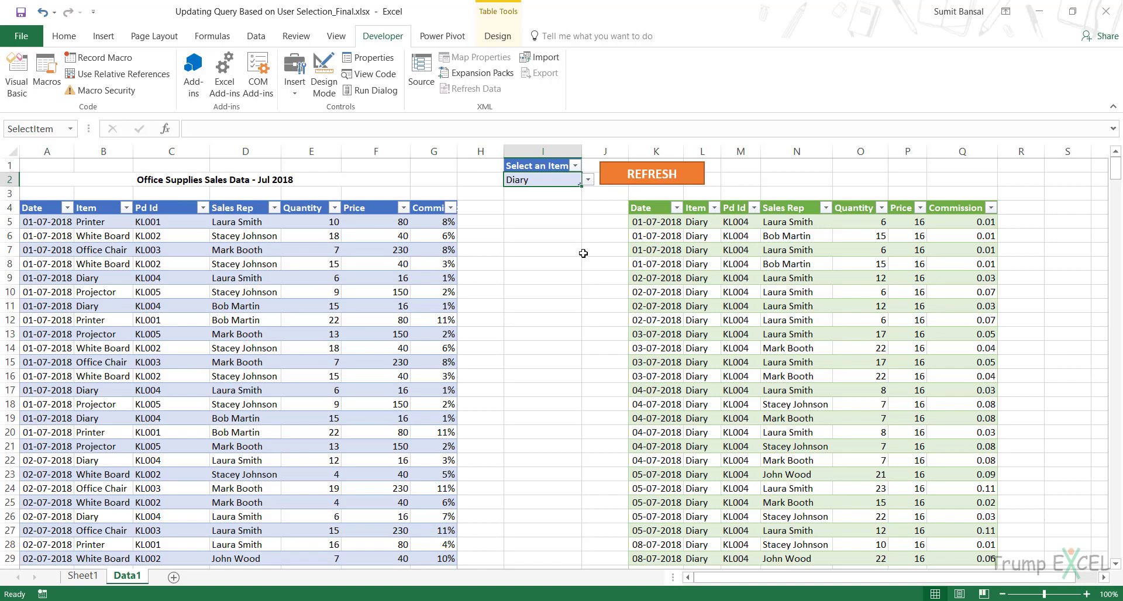
# - Open Module1 in the Visual Basic editor and paste a copy of the FilterDataRefresh procedure below the original
pyautogui.hotkey('alt', 'F11')
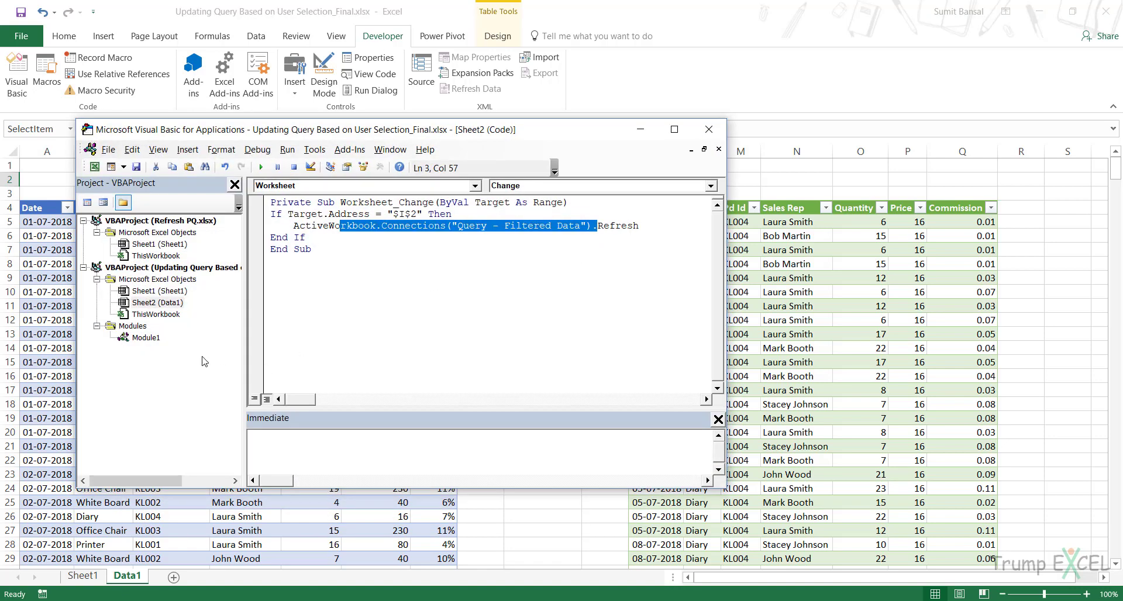
pyautogui.doubleClick(145, 337)
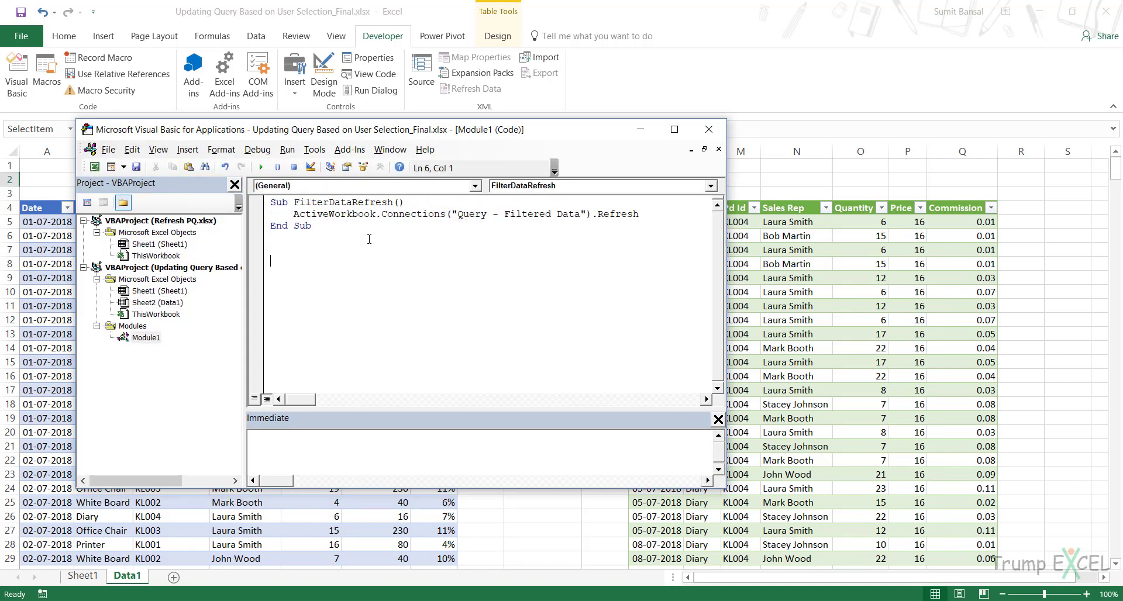
pyautogui.press('Up')
pyautogui.press('Up')
pyautogui.hotkey('shift', 'Down')
pyautogui.hotkey('shift', 'Down')
pyautogui.hotkey('shift', 'Down')
pyautogui.hotkey('ctrl', 'c')
pyautogui.press('Down')
pyautogui.hotkey('ctrl', 'v')
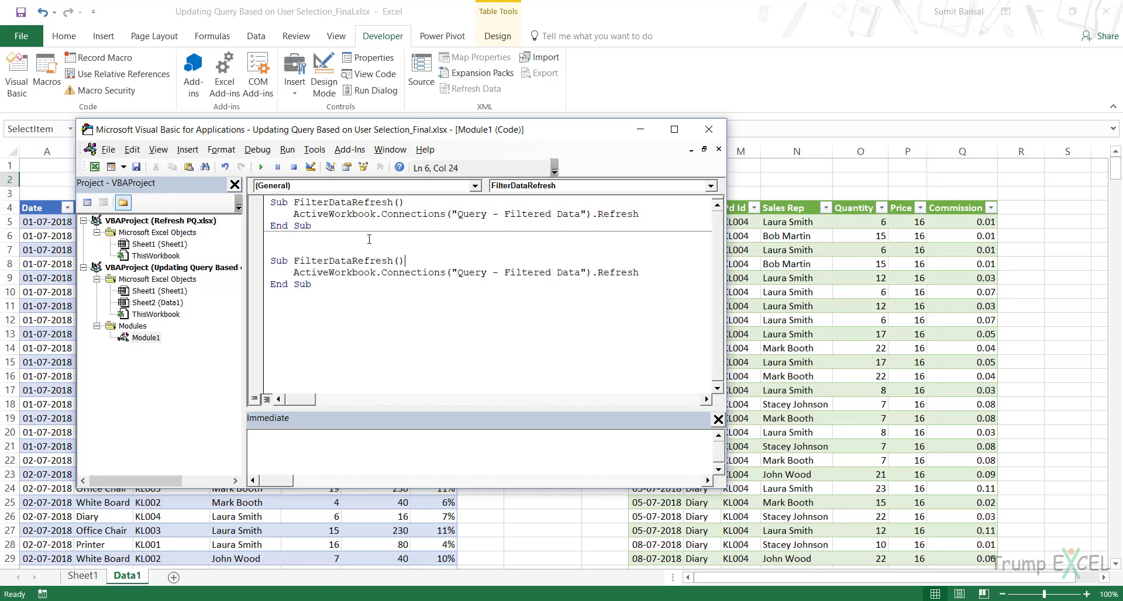
# - Rename the copied procedure as RefreshAll
pyautogui.write('2')
pyautogui.hotkey('shift', 'End')
pyautogui.hotkey('shift', 'Left')
pyautogui.hotkey('shift', 'Left')
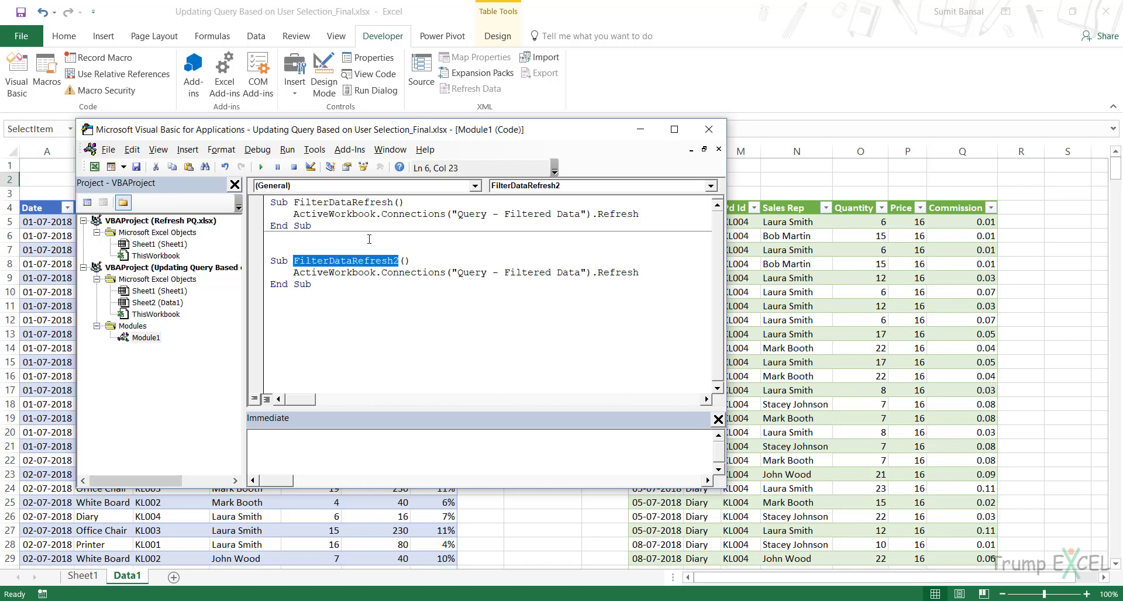
pyautogui.write('RefreshAll')
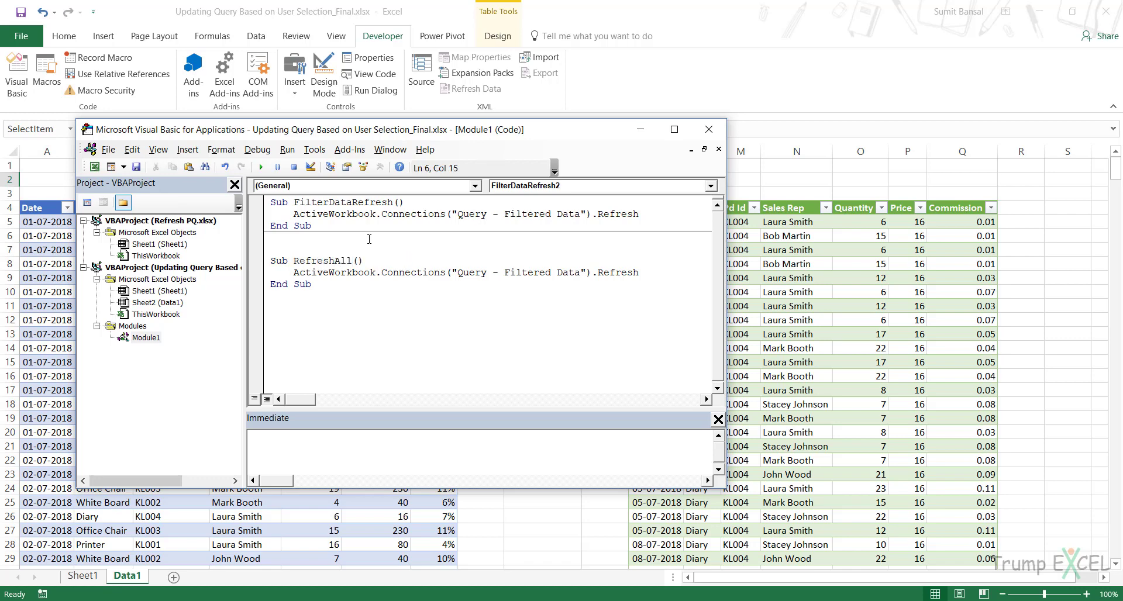
# - Replace the connection refresh statement in the RefreshAll procedure with ThisWorkbook.RefreshAll
pyautogui.press('Down')
pyautogui.press('Home')
pyautogui.hotkey('shift', 'Down')
pyautogui.hotkey('shift', 'Left')
pyautogui.hotkey('shift', 'Left')
pyautogui.hotkey('shift', 'Left')
pyautogui.hotkey('shift', 'Left')
pyautogui.hotkey('shift', 'Left')
pyautogui.hotkey('shift', 'Left')
pyautogui.hotkey('shift', 'Left')
pyautogui.hotkey('shift', 'Left')
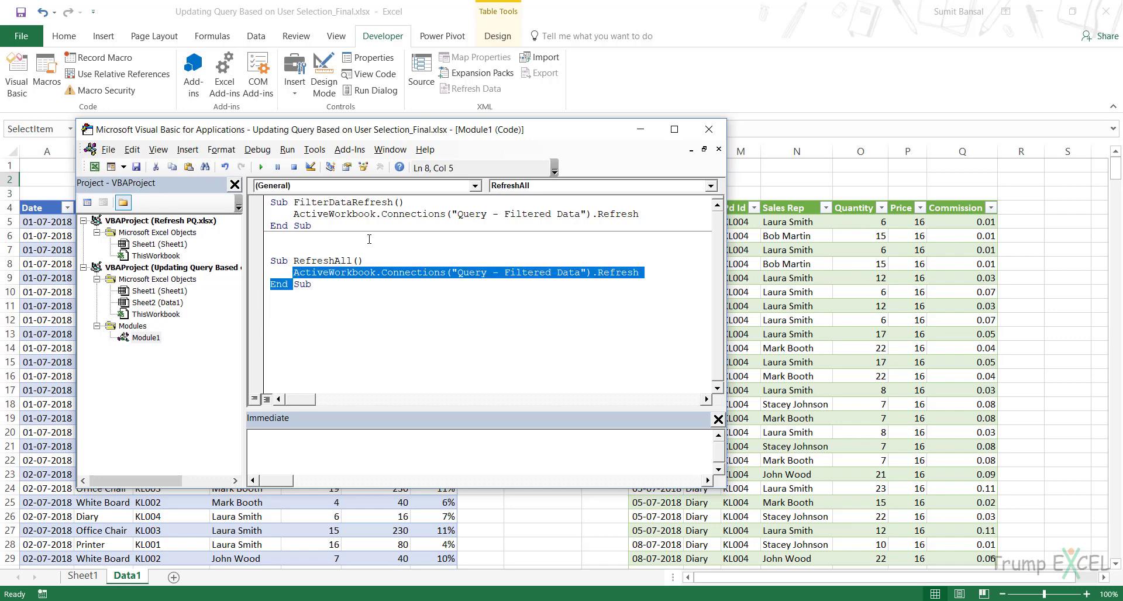
pyautogui.write('This')
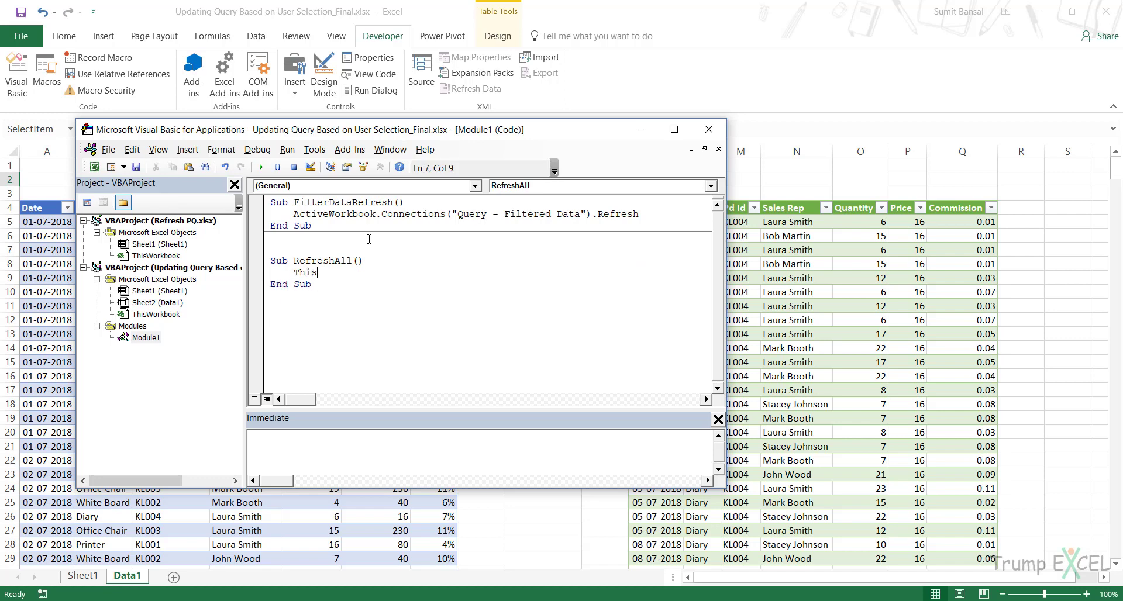
pyautogui.write('workbook.')
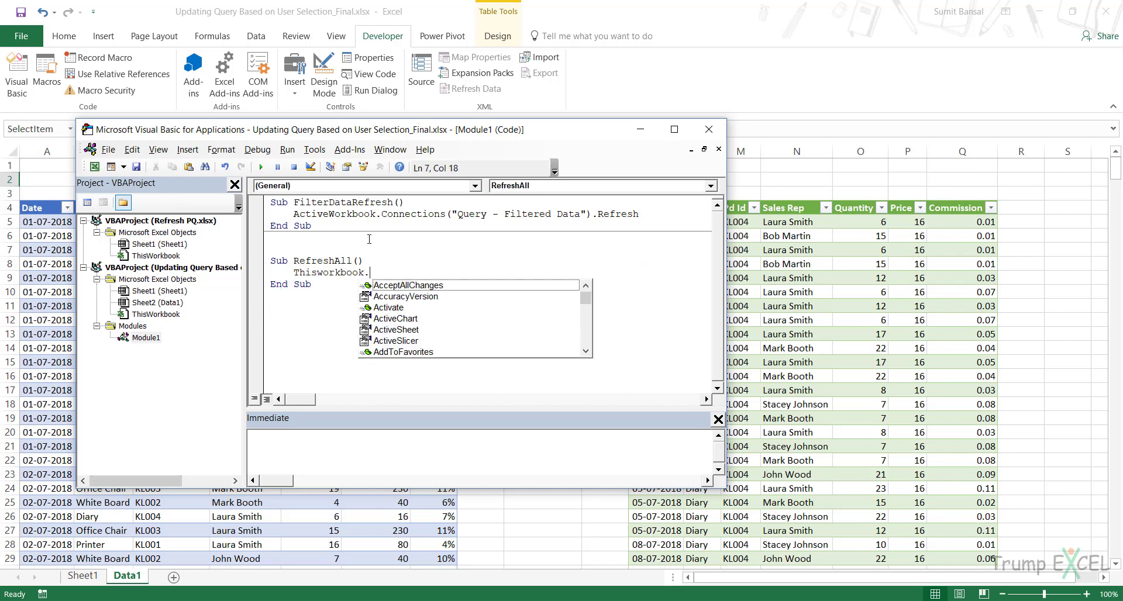
pyautogui.write('RefreshAll')
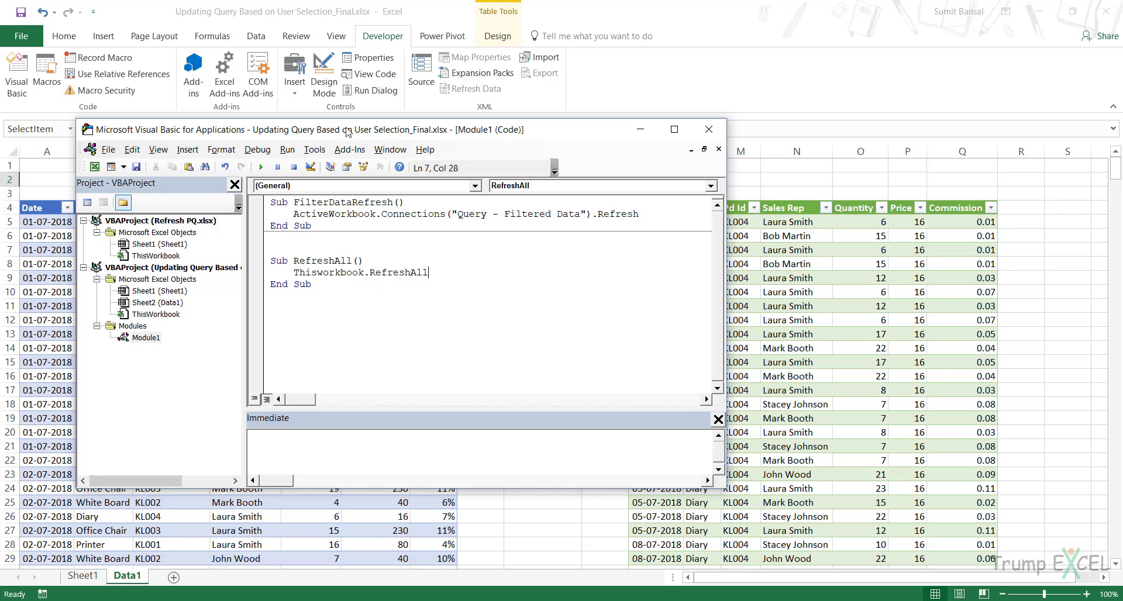
# - Delete the FilterDataRefresh procedure and the blank lines below it from Module1
pyautogui.moveTo(346, 136); pyautogui.dragTo(354, 201)
pyautogui.moveTo(324, 292); pyautogui.dragTo(268, 265)
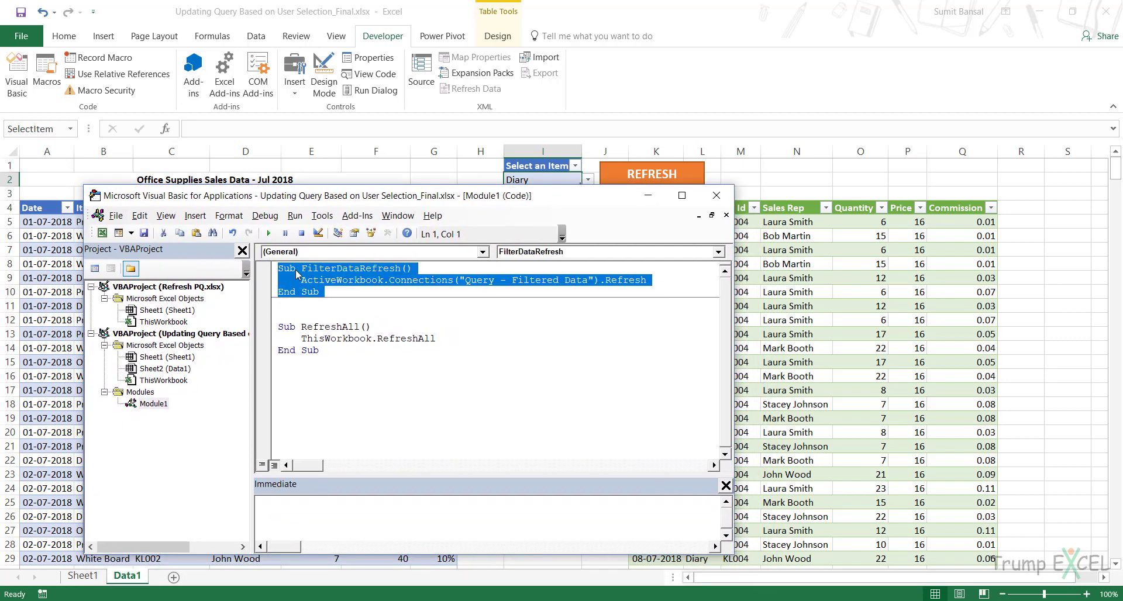
pyautogui.press('Delete')
pyautogui.press('Delete')
pyautogui.press('Delete')
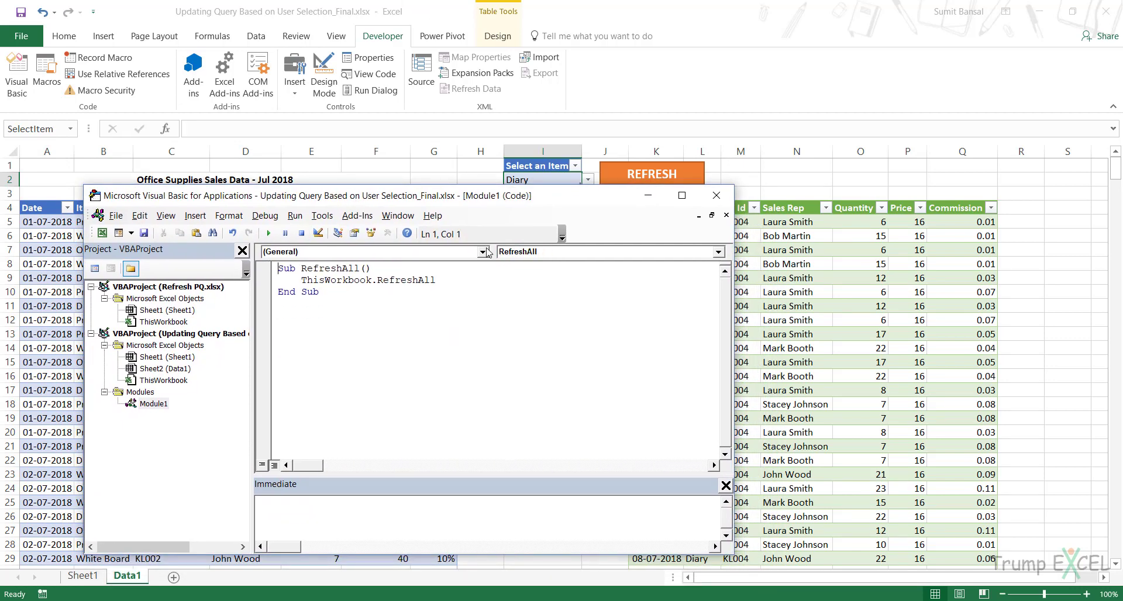
# - Choose White Board in the item selector in cell I2
pyautogui.moveTo(545, 199); pyautogui.dragTo(565, 263)
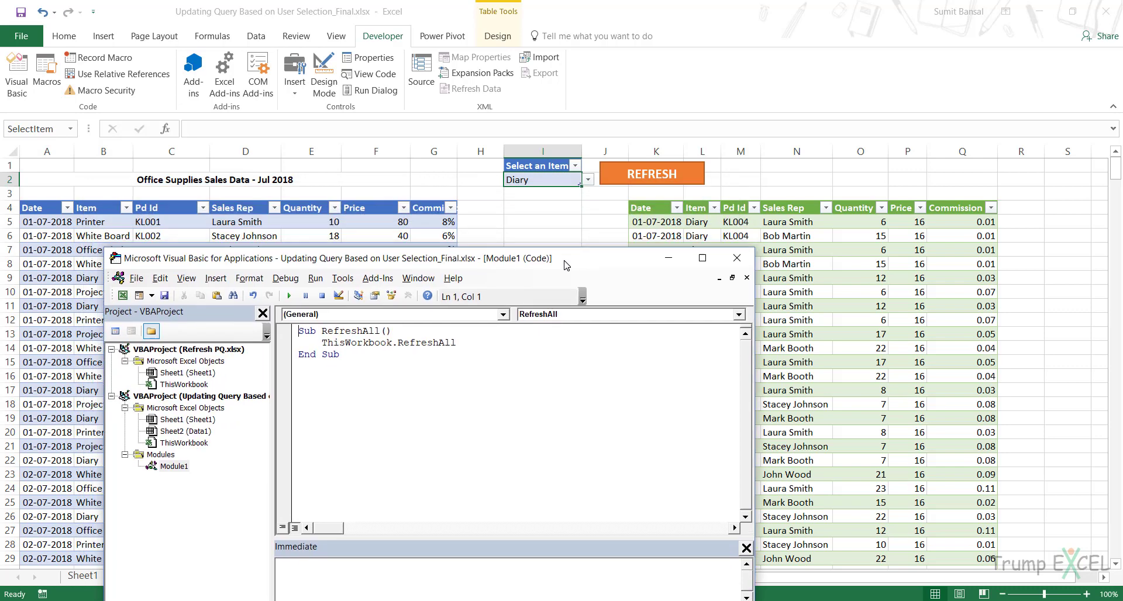
pyautogui.click(588, 180)
pyautogui.click(576, 201)
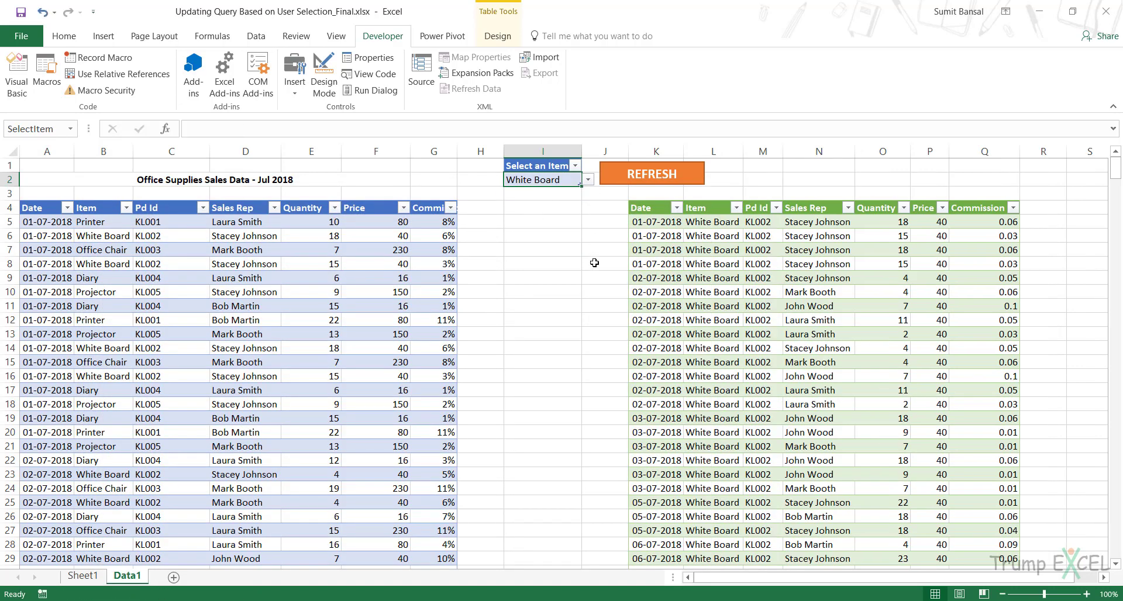
# - Delete the whole Worksheet_Change procedure from the Data1 sheet's code
pyautogui.hotkey('alt', 'F11')
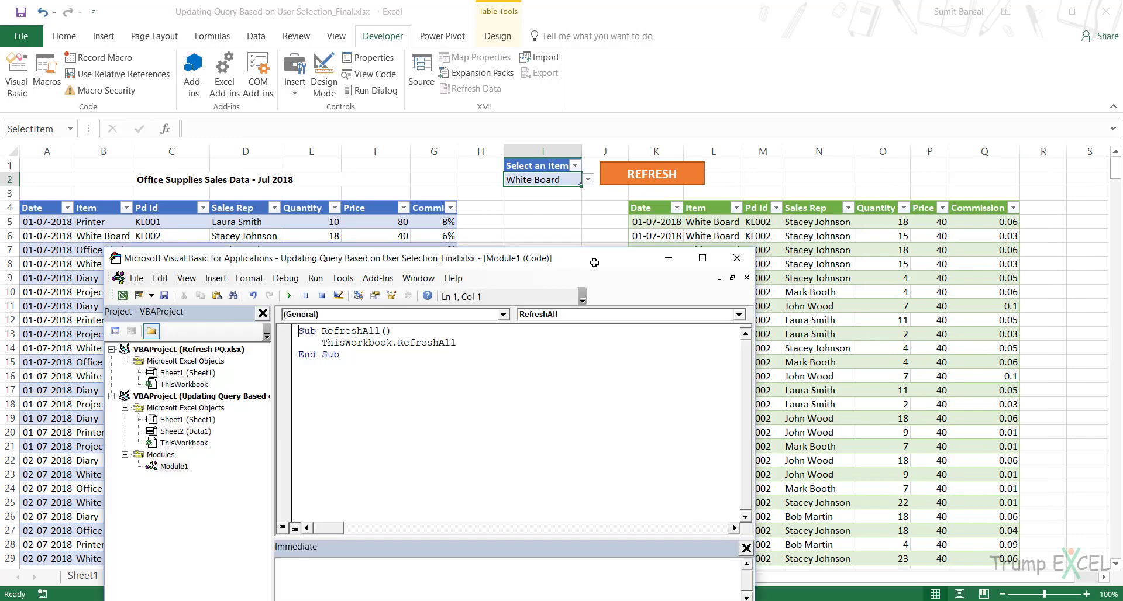
pyautogui.doubleClick(185, 431)
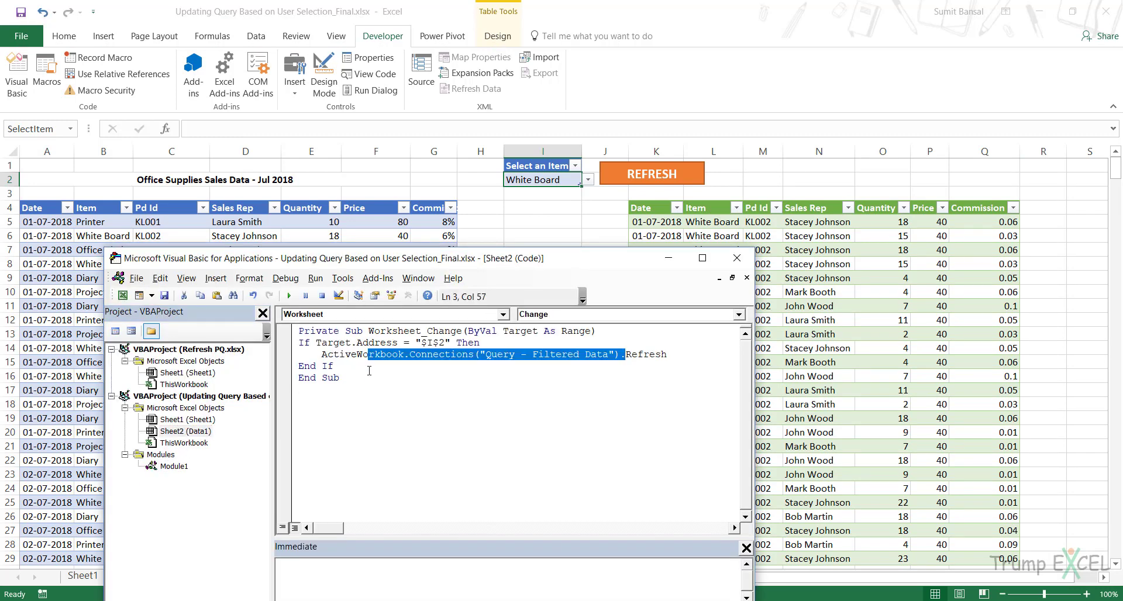
pyautogui.moveTo(370, 374); pyautogui.dragTo(299, 330)
pyautogui.press('Delete')
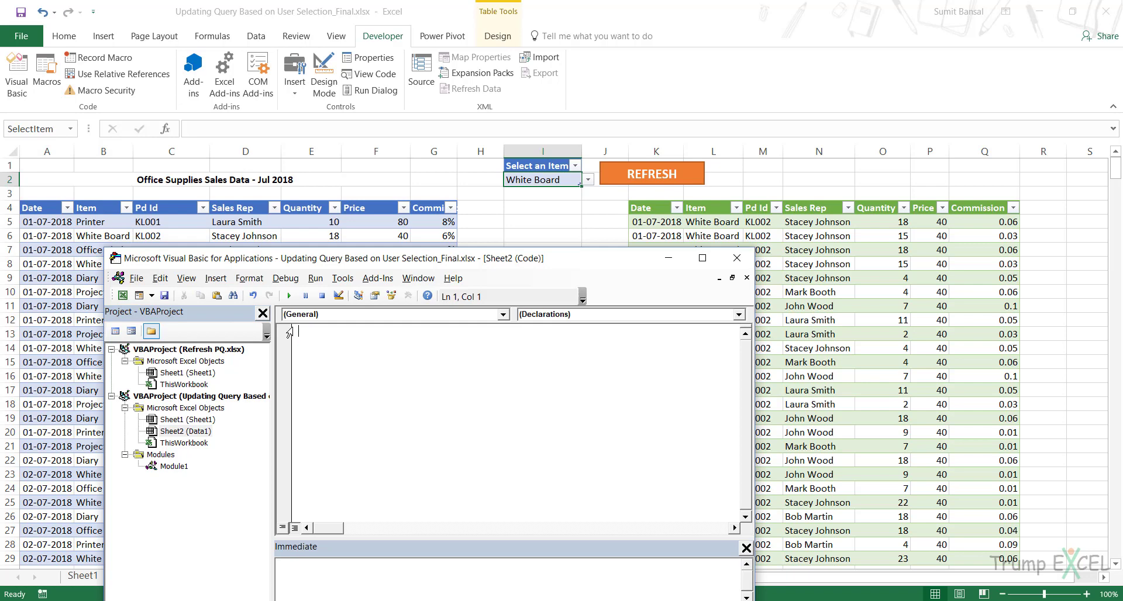
# - Open Module1 again and set the item selector in cell I2 of the worksheet to Diary
pyautogui.doubleClick(168, 467)
pyautogui.click(587, 182)
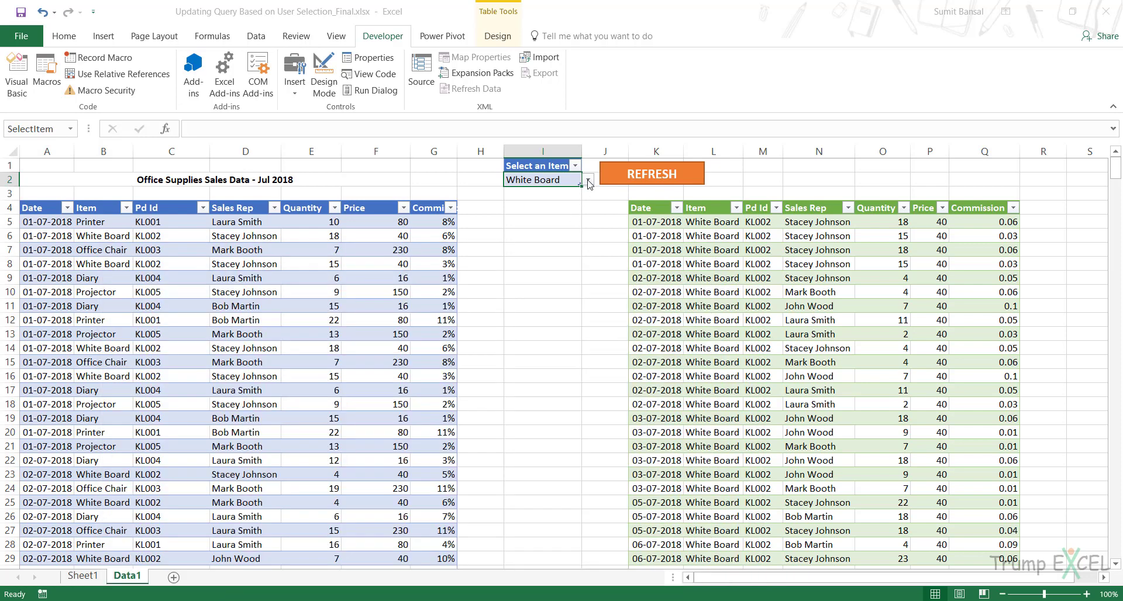
pyautogui.click(588, 180)
pyautogui.click(576, 221)
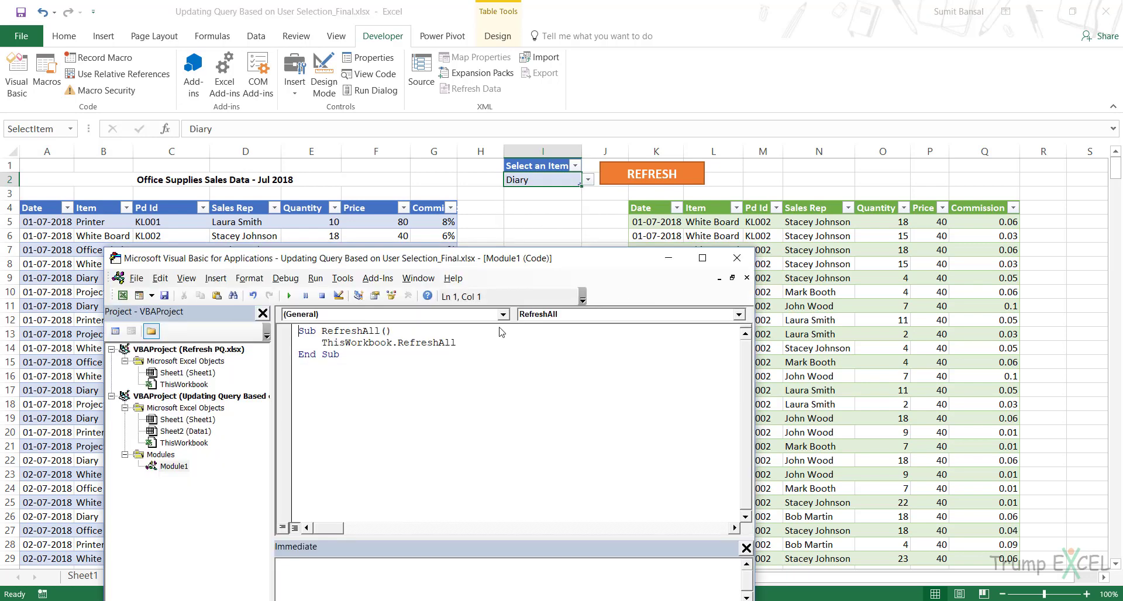
# - Run the RefreshAll macro from Module1 and return to the Data1 worksheet
pyautogui.hotkey('alt', 'F11')
pyautogui.click(334, 344)
pyautogui.click(288, 296)
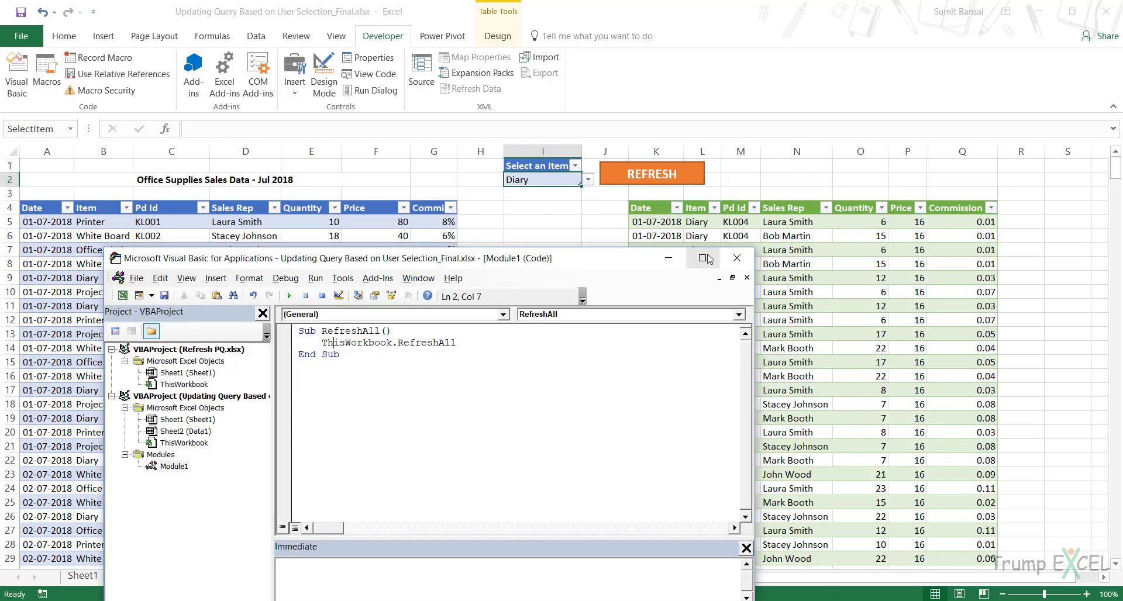
pyautogui.click(668, 258)
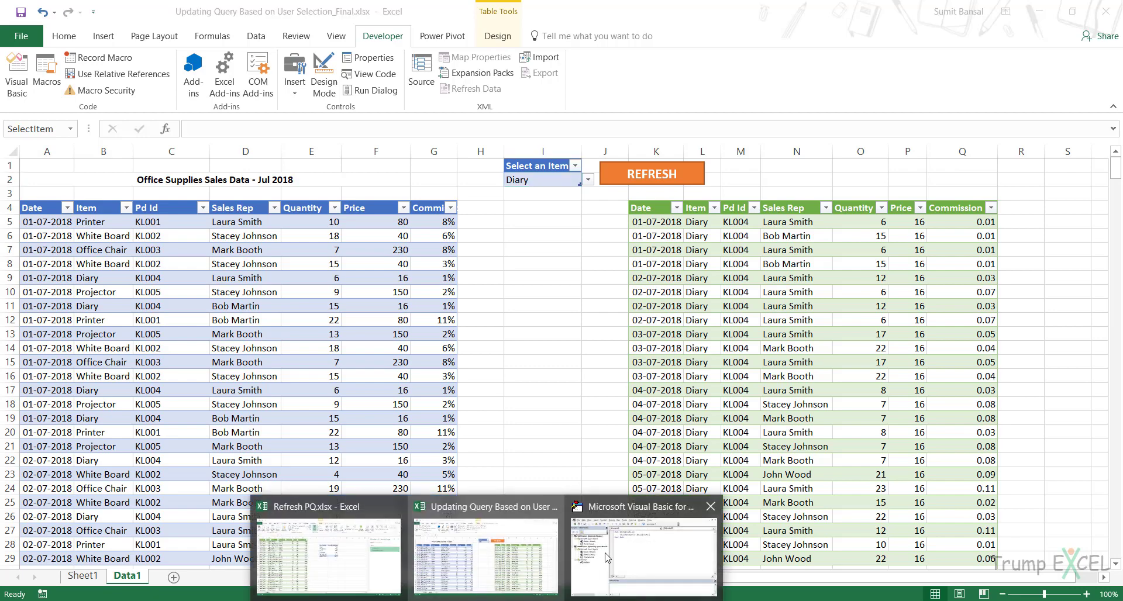
pyautogui.click(672, 539)
pyautogui.click(668, 258)
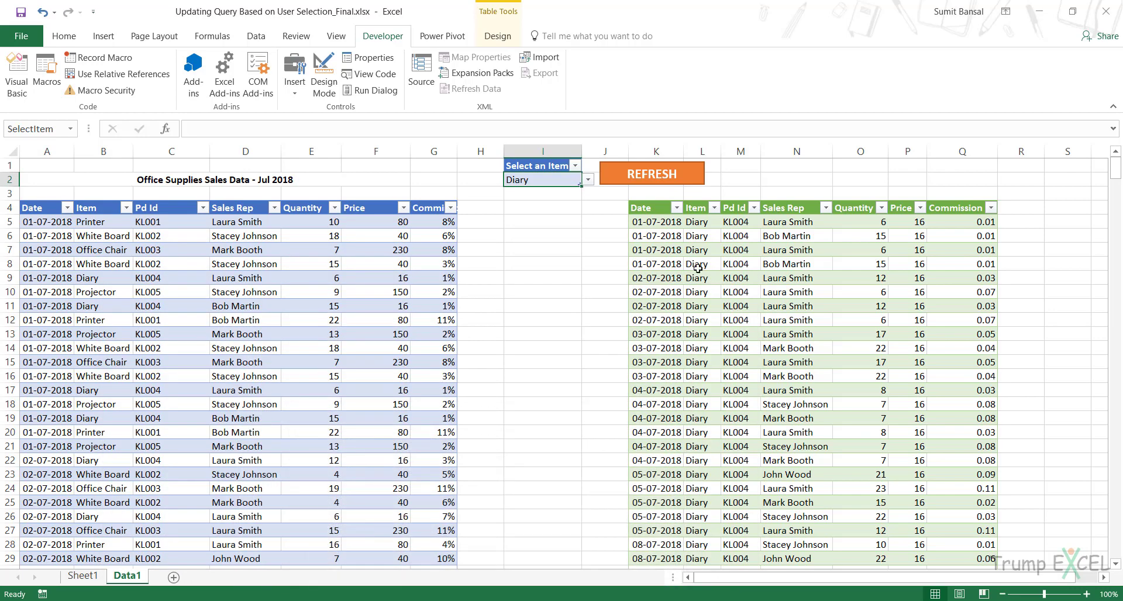